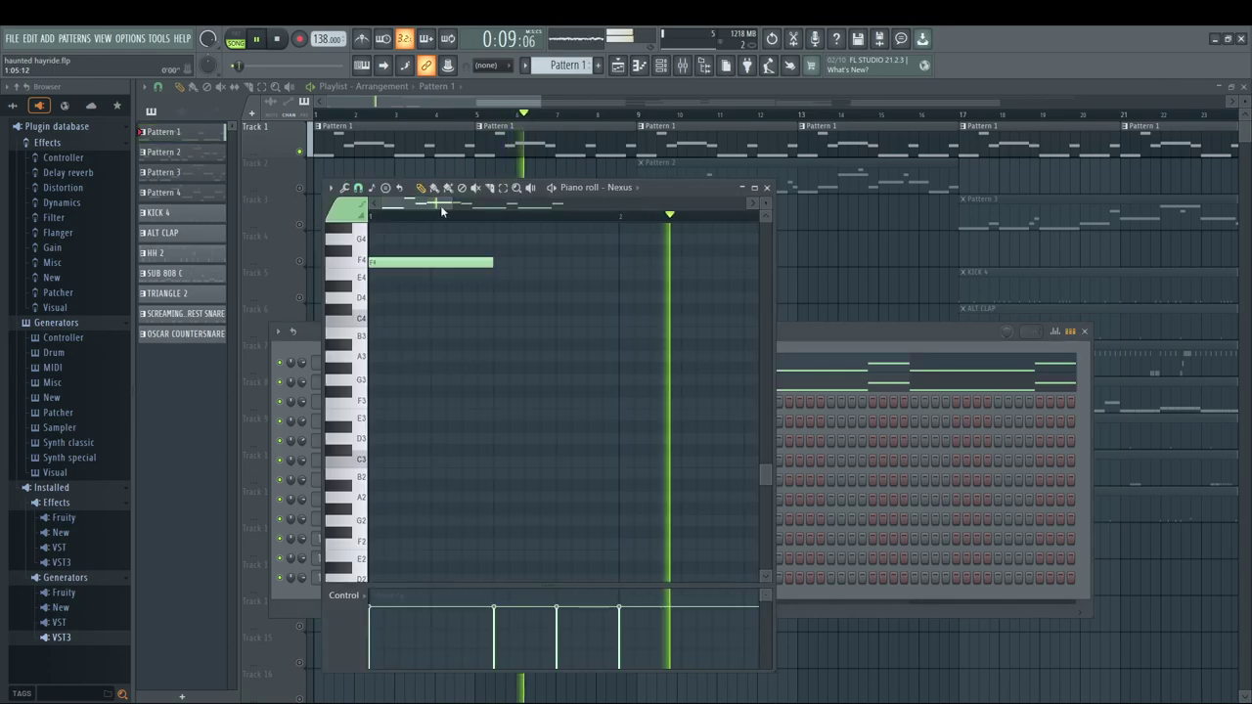
Examine the Nexus channel's full bass melody of Pattern 1 in the piano roll during playback.
scroll(437, 206, "down", 3)
scroll(430, 203, "down", 2)
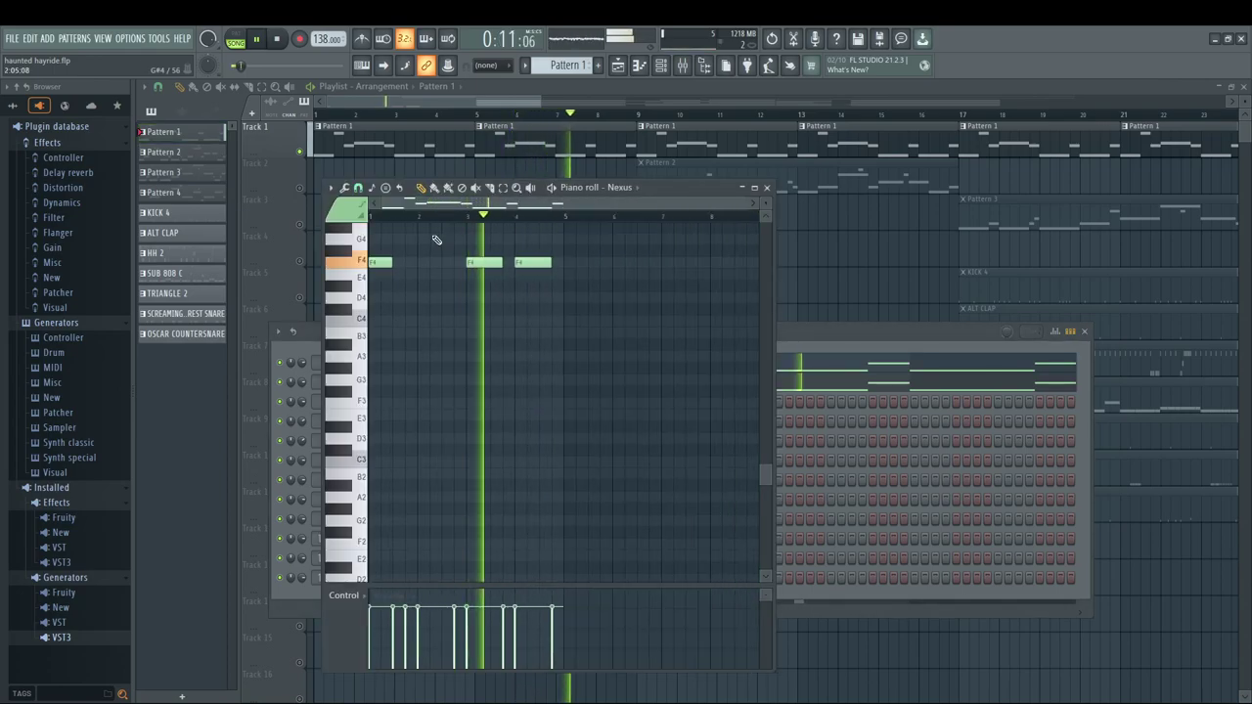
scroll(587, 480, "up", 5)
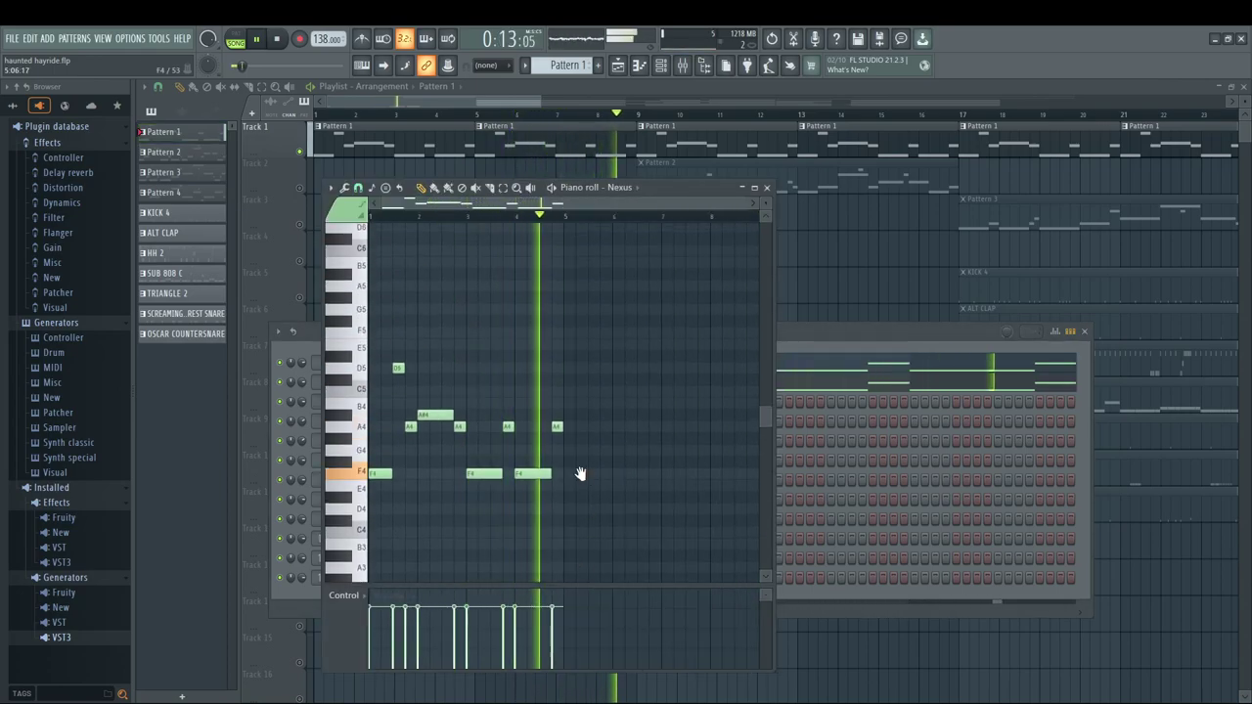
scroll(582, 474, "down", 1)
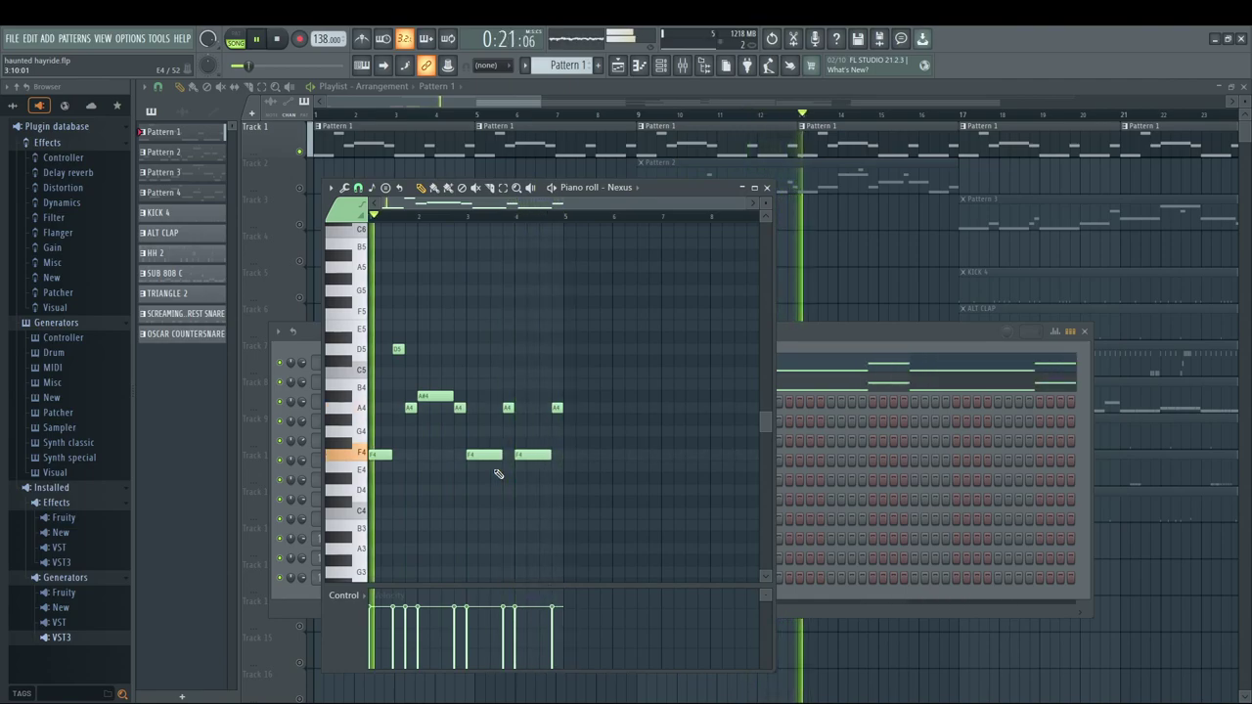
Examine the Nexus #2 layer's notes in Pattern 1 and the preset loaded in its Nexus synth.
key("F7")
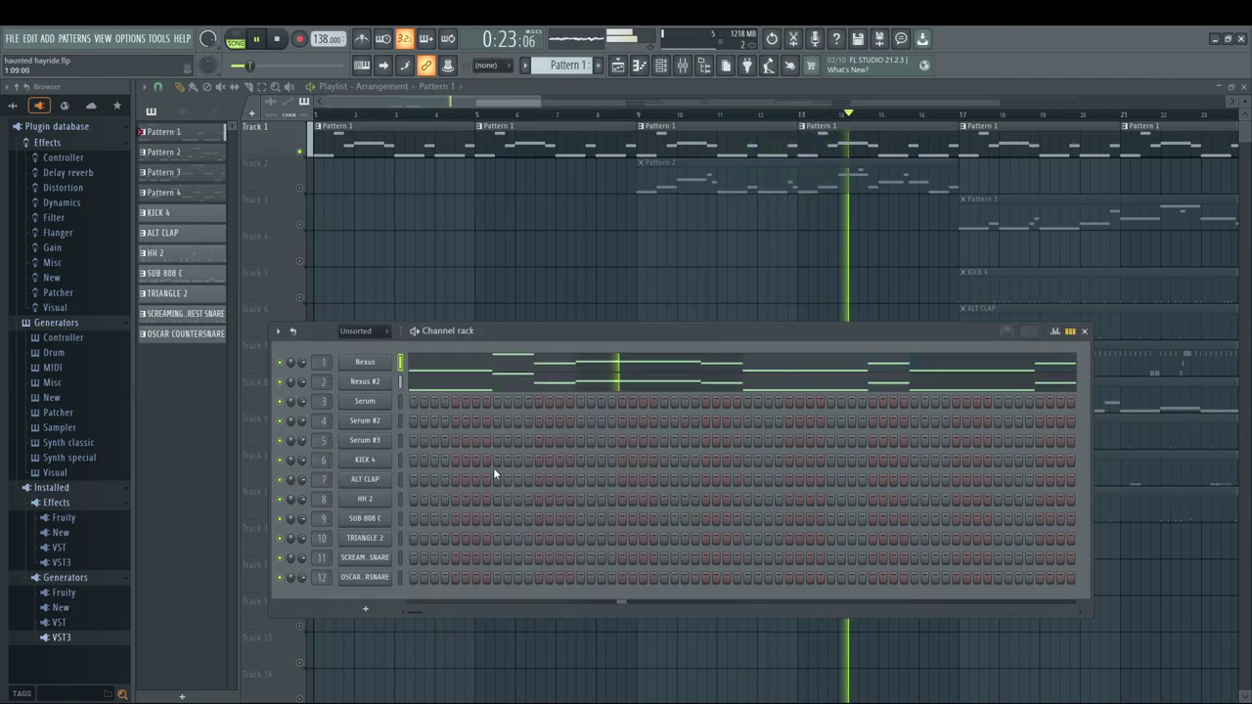
double_click(676, 124)
left_click_drag(475, 302, 687, 289)
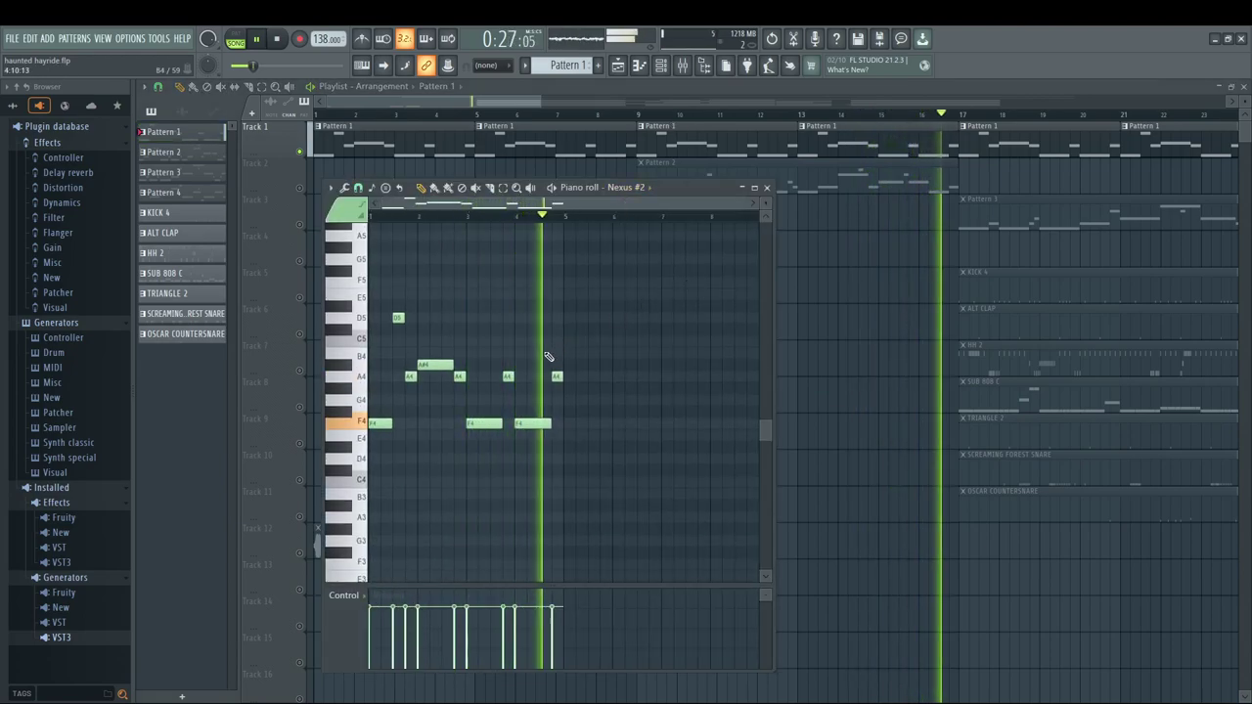
key("F6")
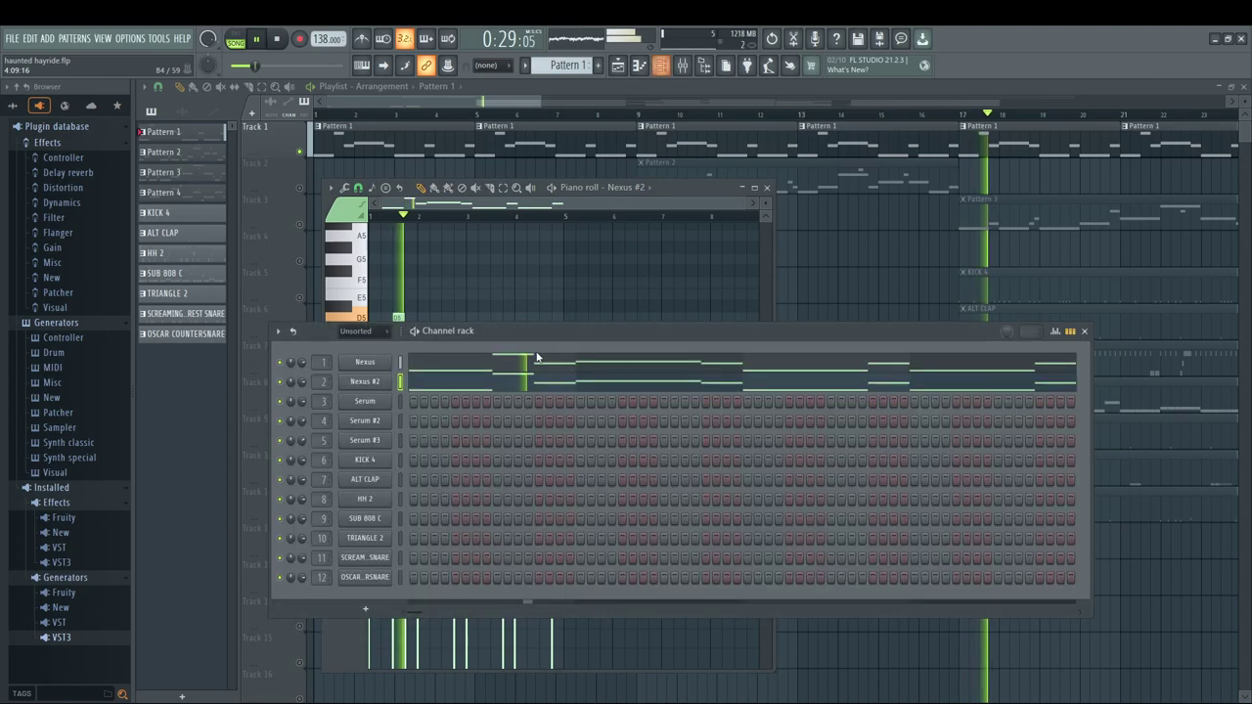
left_click(363, 383)
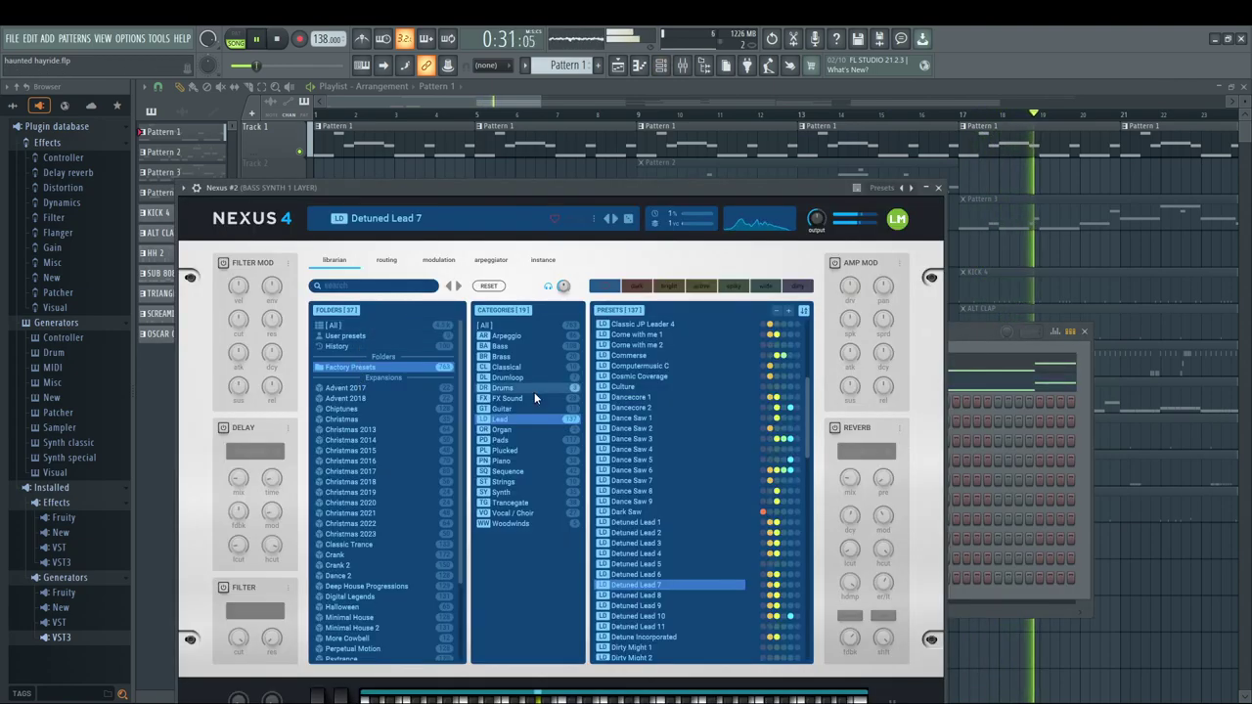
key("Escape")
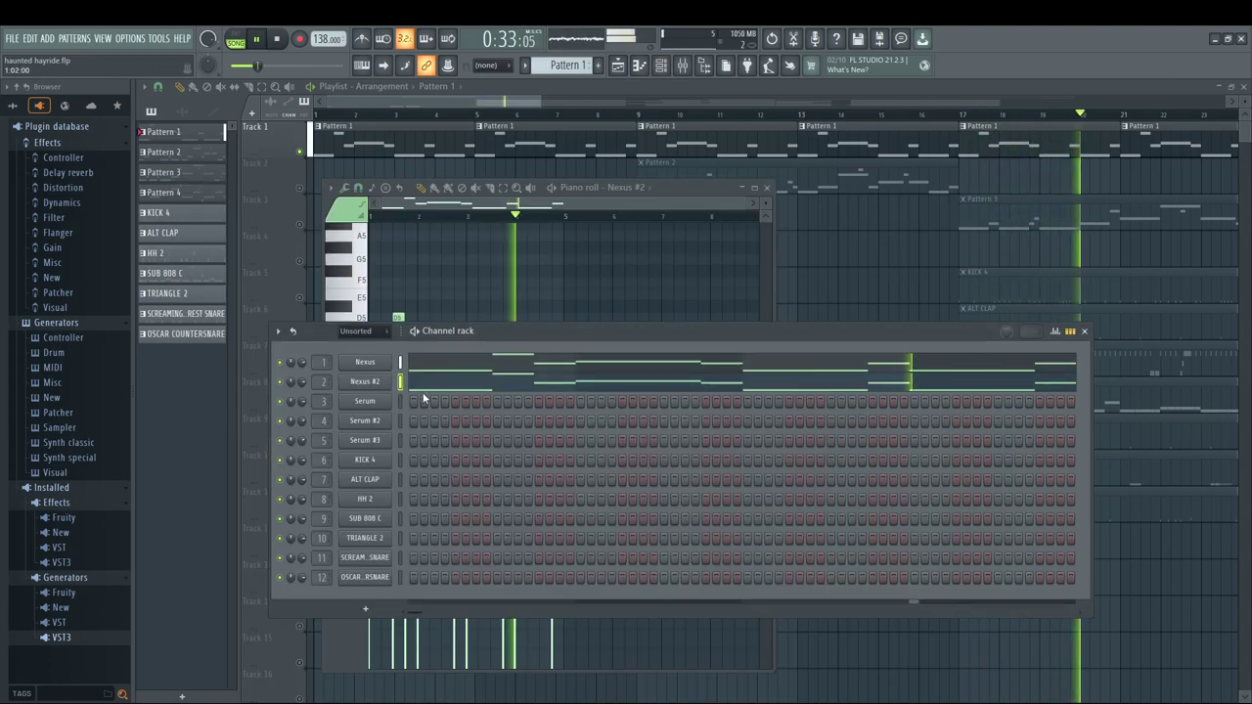
Inspect the Fruity Chorus and Fruity parametric EQ 2 effects on the BASS SYNTH 1 mixer track.
key("F9")
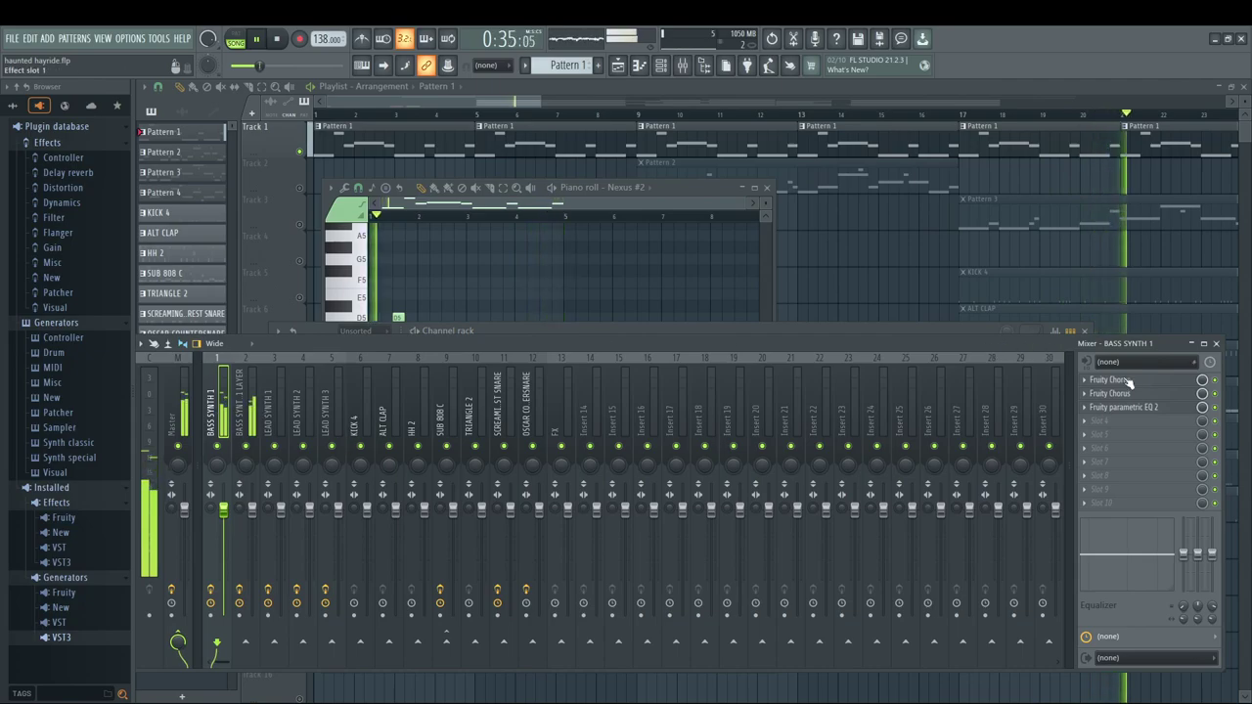
left_click(1126, 380)
left_click(1130, 407)
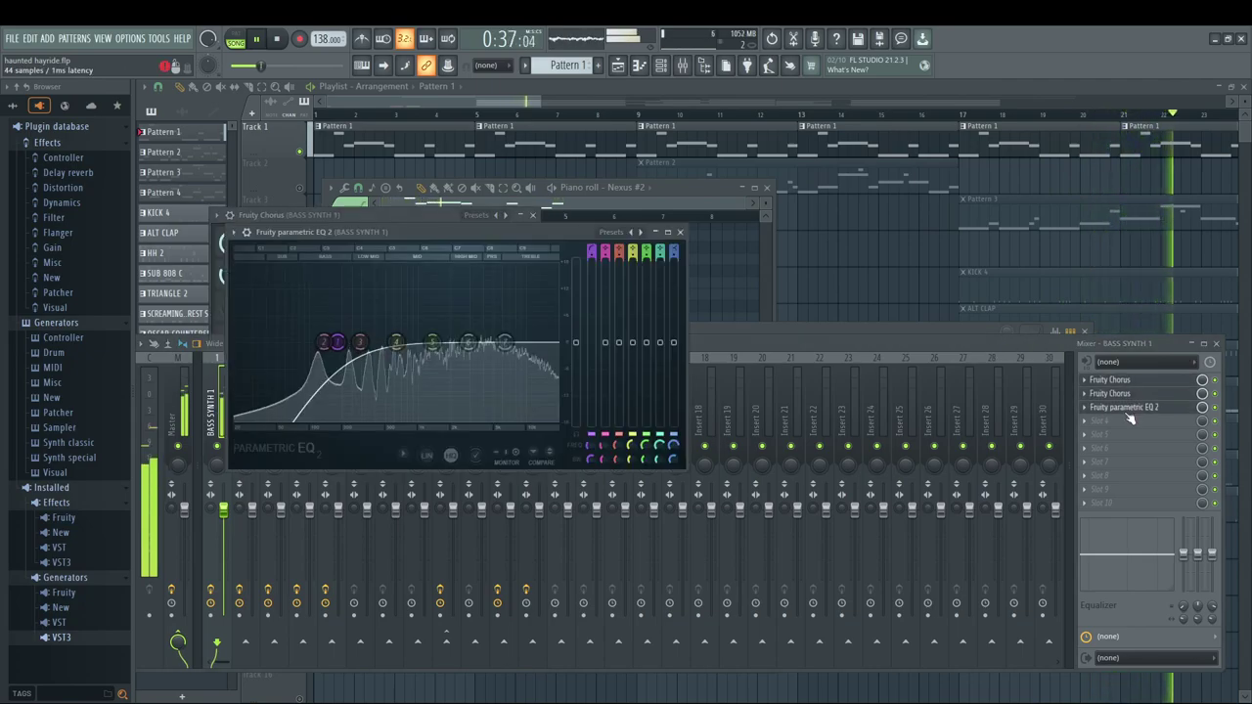
key("Escape")
key("Escape")
key("Escape")
key("Escape")
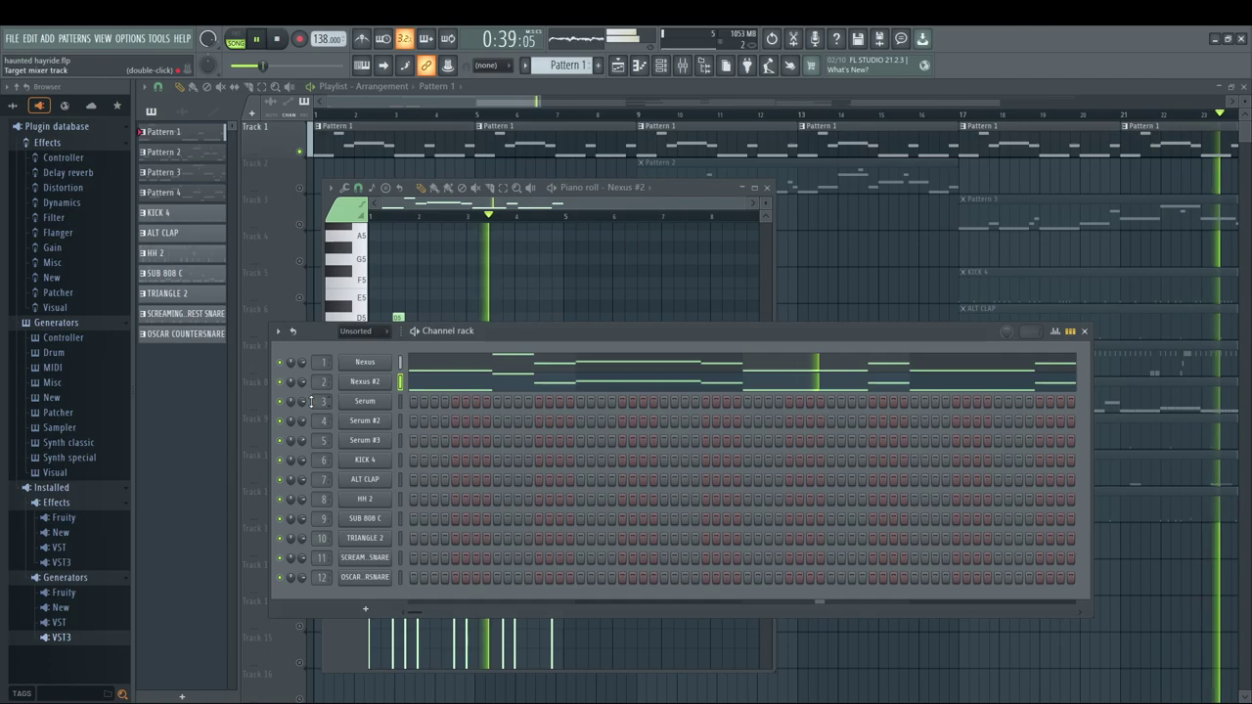
Inspect the Fruity Chorus and Fruity parametric EQ 2 on the BASS SYNTH 1 LAYER mixer track, and return to the playlist.
key("F9")
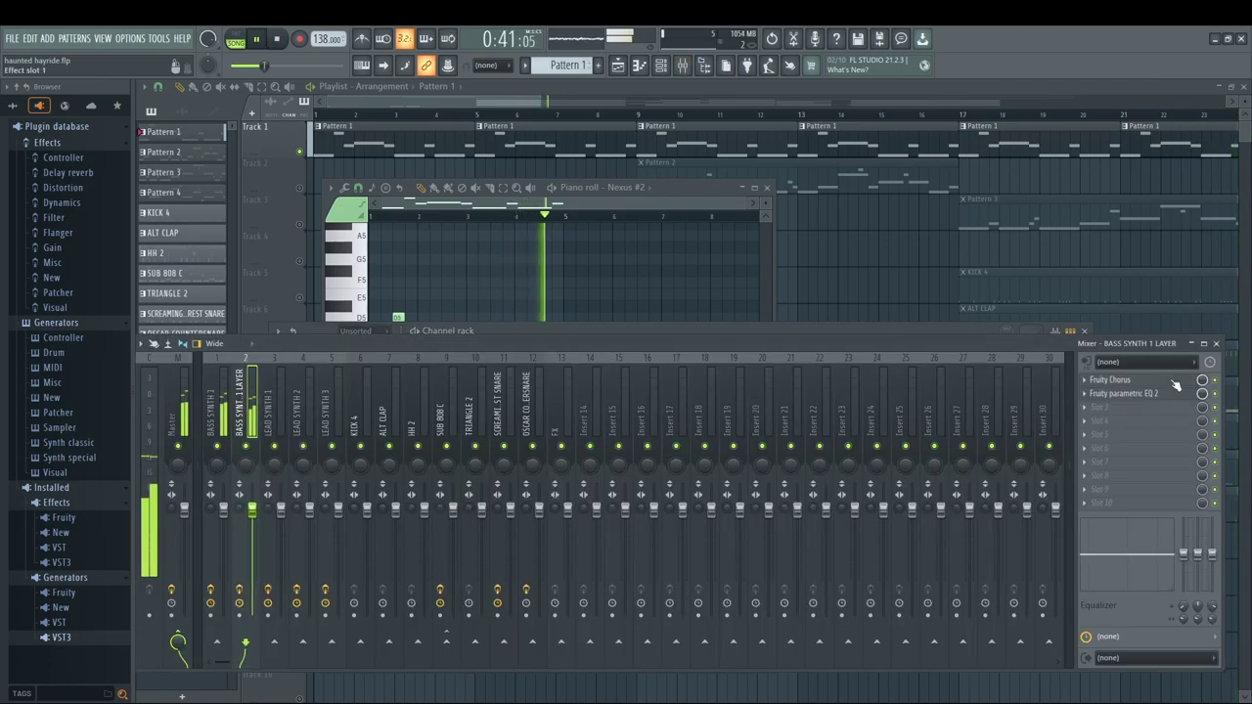
left_click(1180, 380)
left_click(1153, 394)
key("Escape")
key("Escape")
key("Escape")
key("Escape")
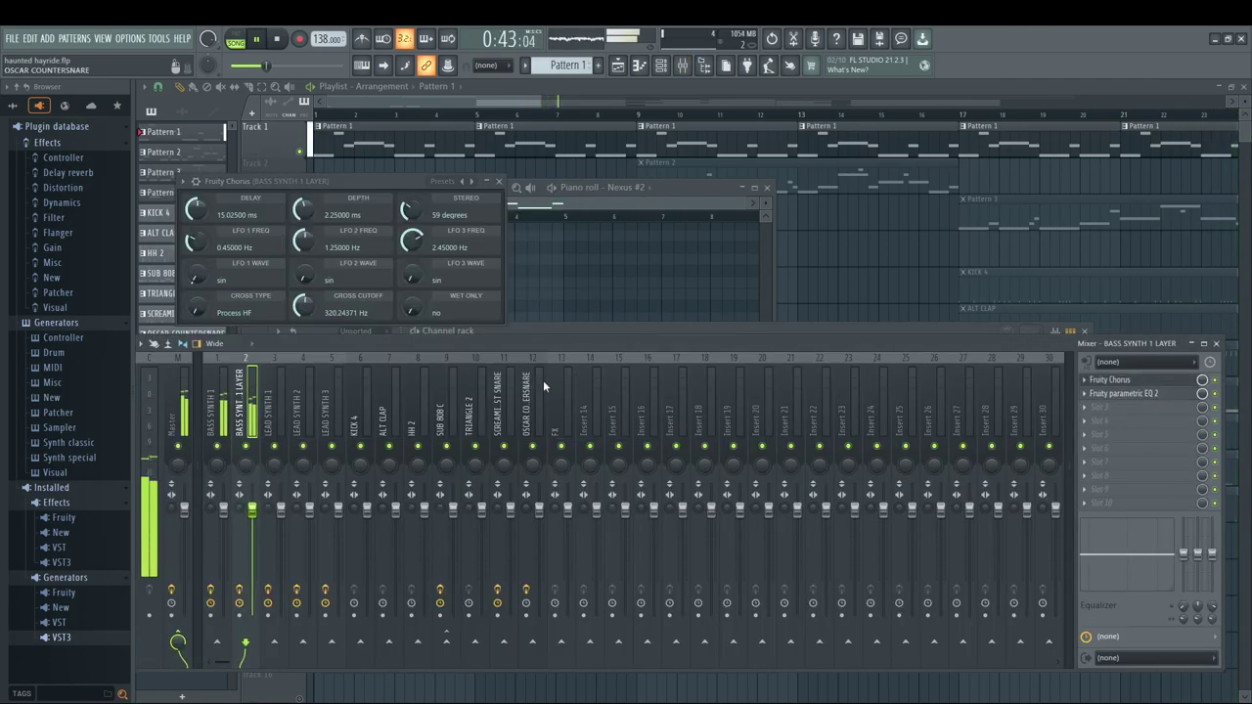
key("Escape")
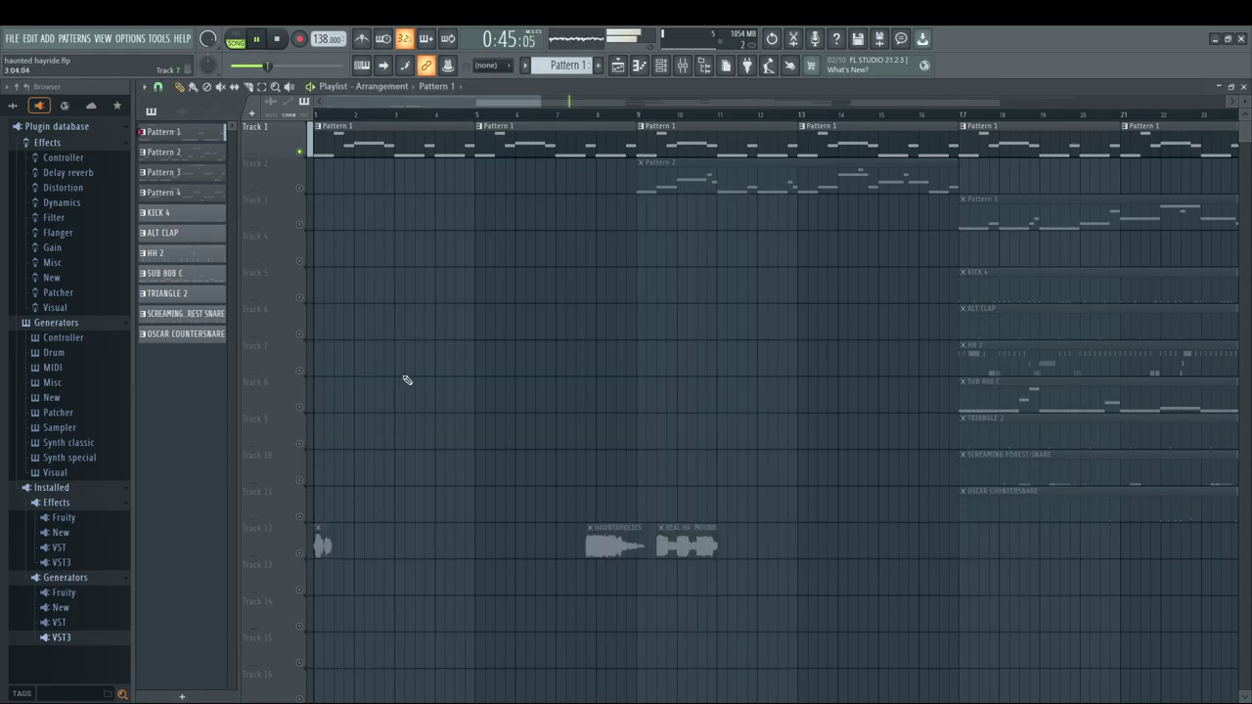
Play Track 2 alone from bar 9 and examine the Serum melody of Pattern 2 in the piano roll.
left_click_drag(707, 149, 492, 147)
left_click(442, 177)
key("space")
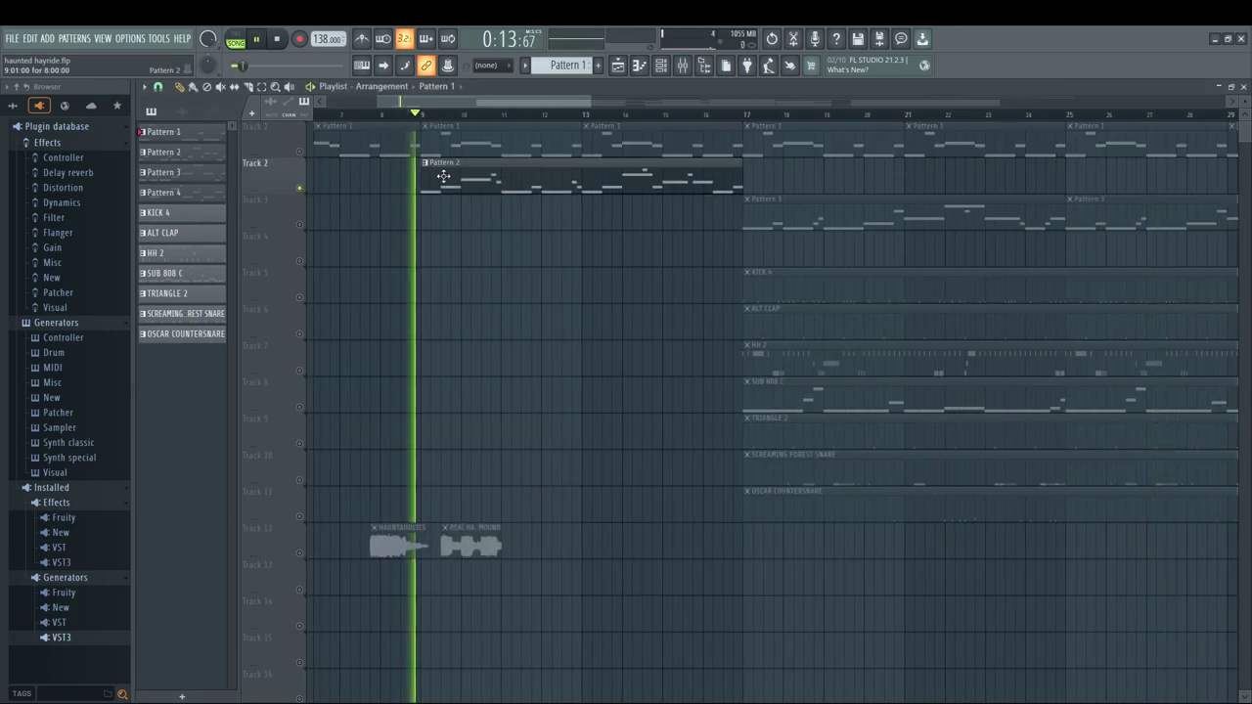
double_click(444, 176)
scroll(616, 404, "up", 4)
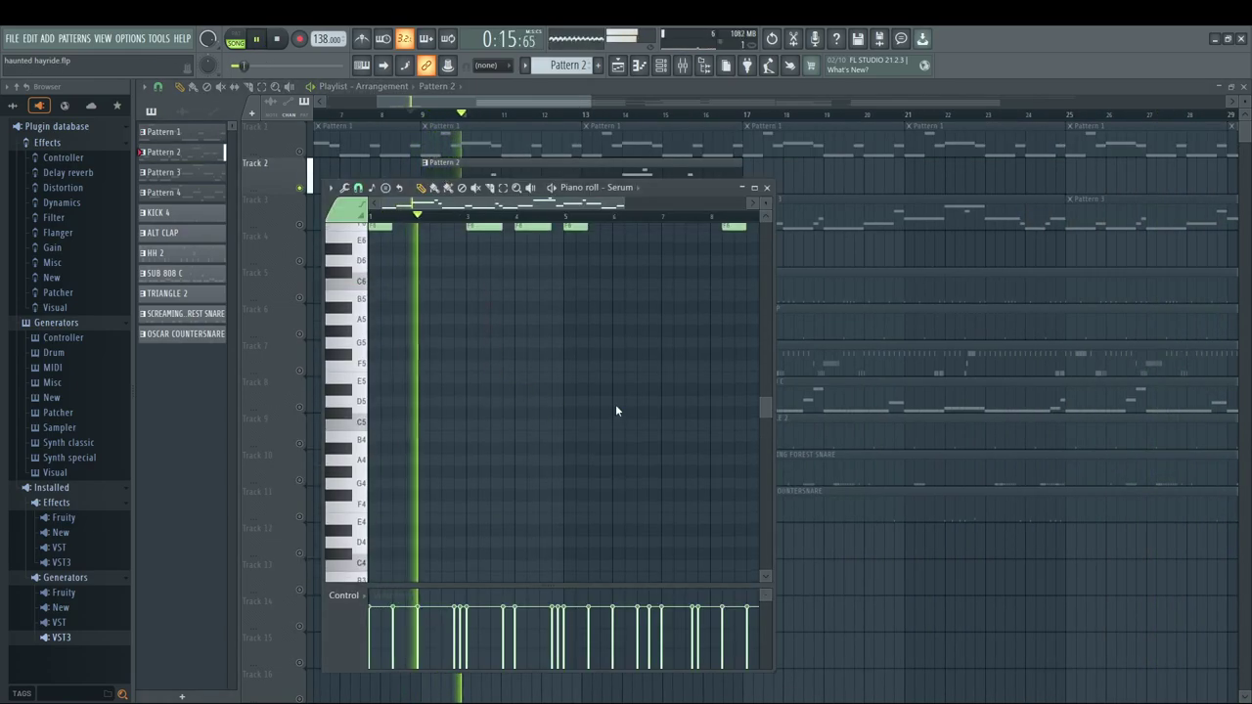
scroll(519, 413, "up", 1)
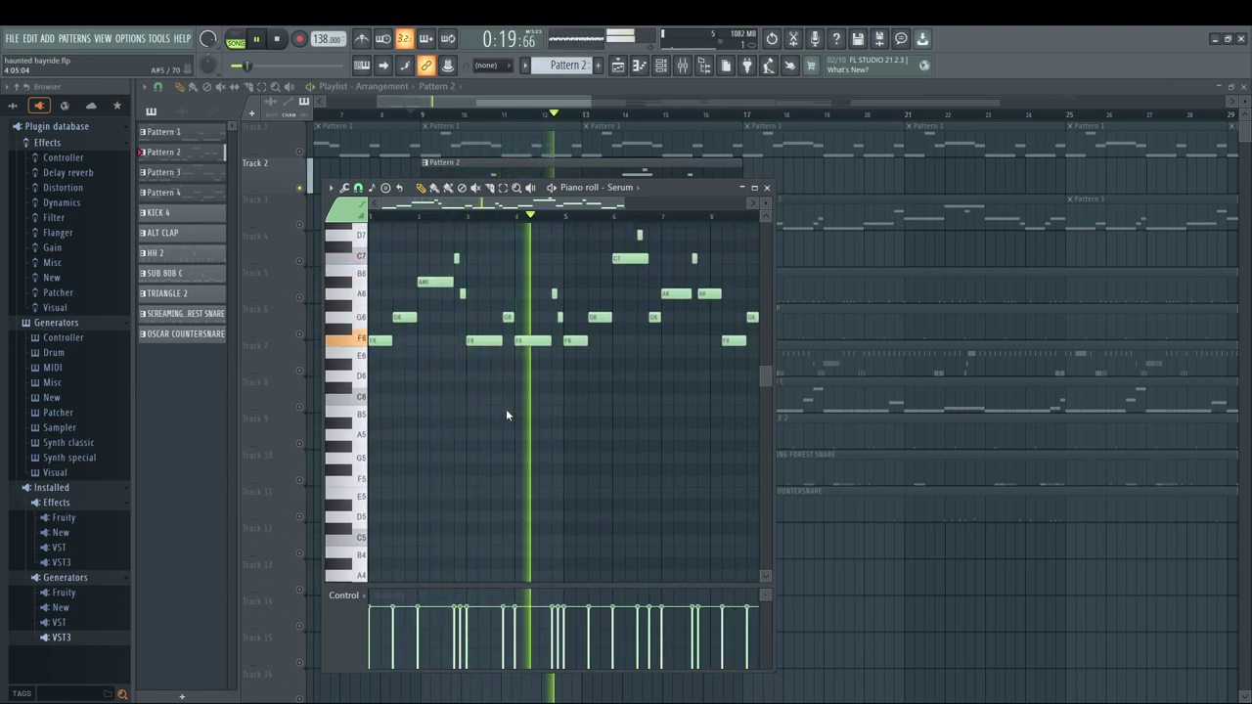
scroll(626, 382, "up", 3)
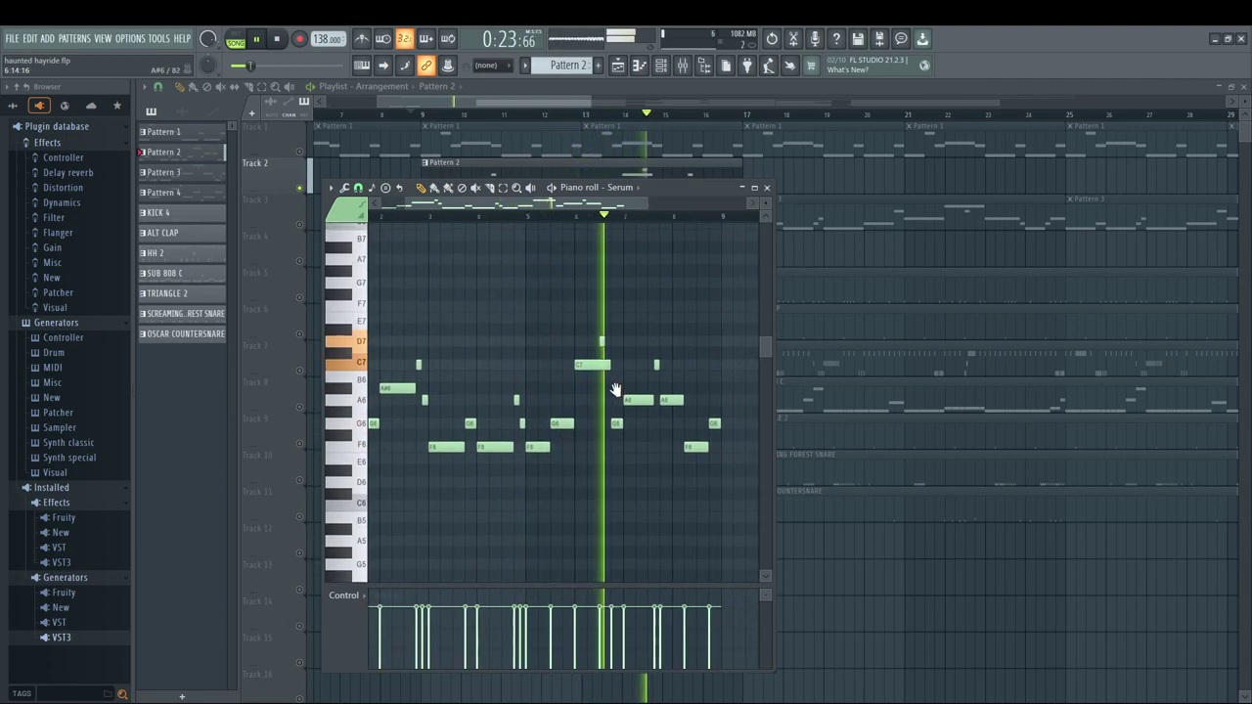
Inspect the Fruity Chorus and Fruity parametric EQ 2 effects on the LEAD SYNTH 1 mixer track.
key("F9")
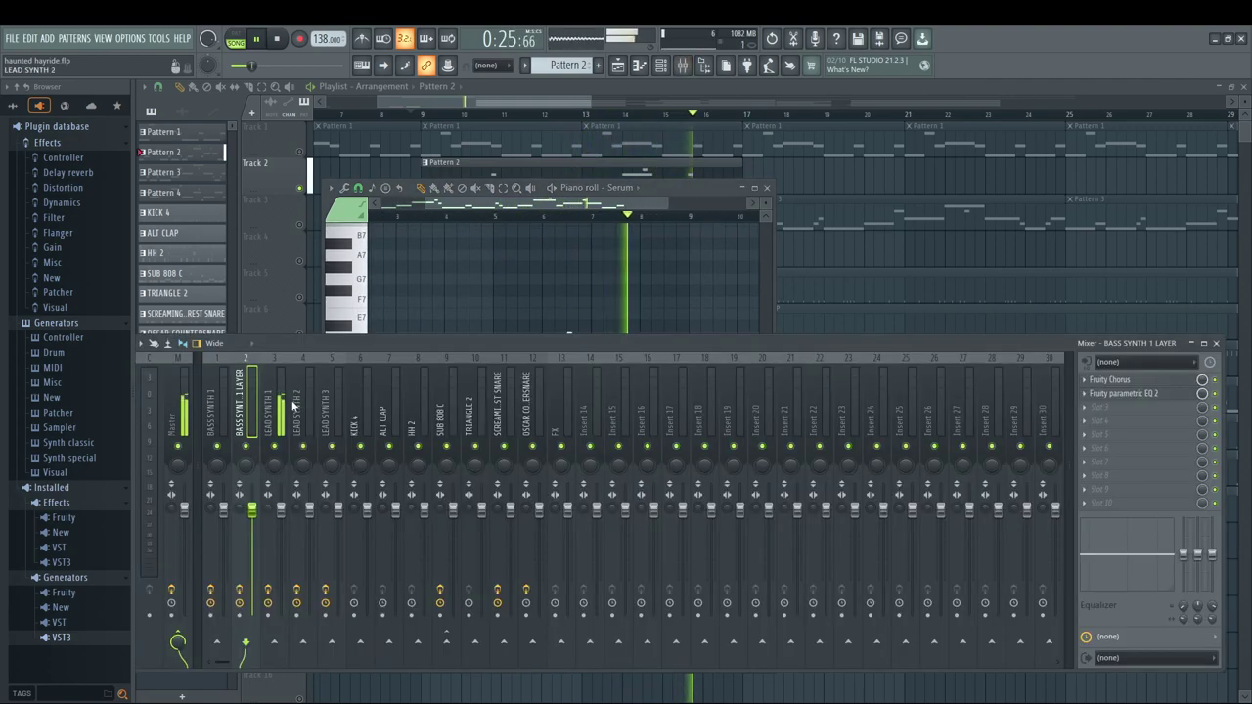
left_click(1110, 381)
left_click(1114, 396)
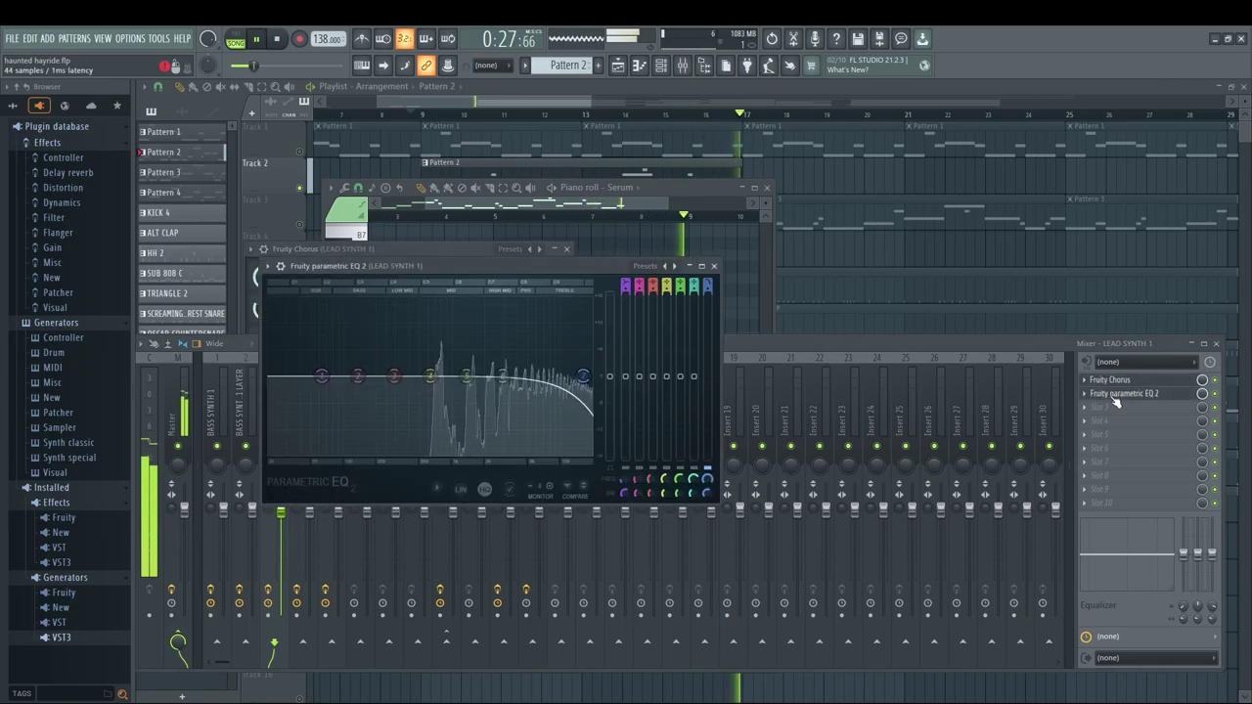
key("Escape")
key("Escape")
key("Escape")
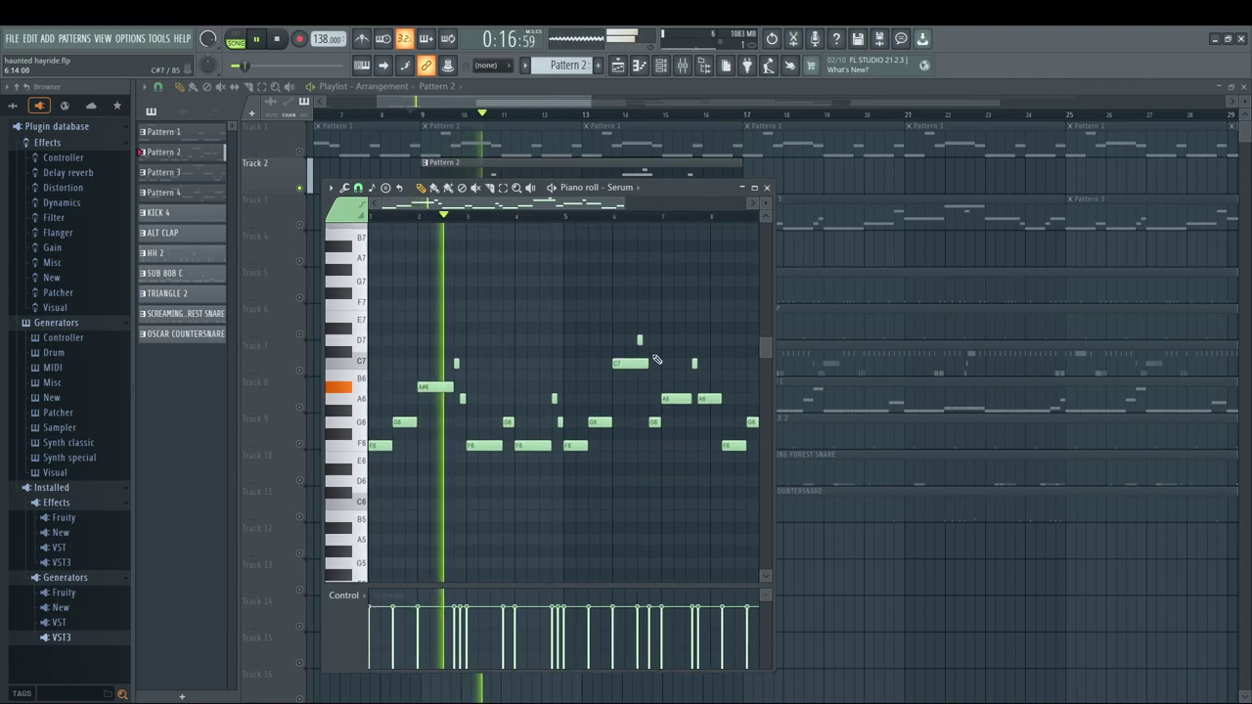
Inspect the oscillator and effects settings of the Serum synth on LEAD SYNTH 1, and return to the playlist.
key("F6")
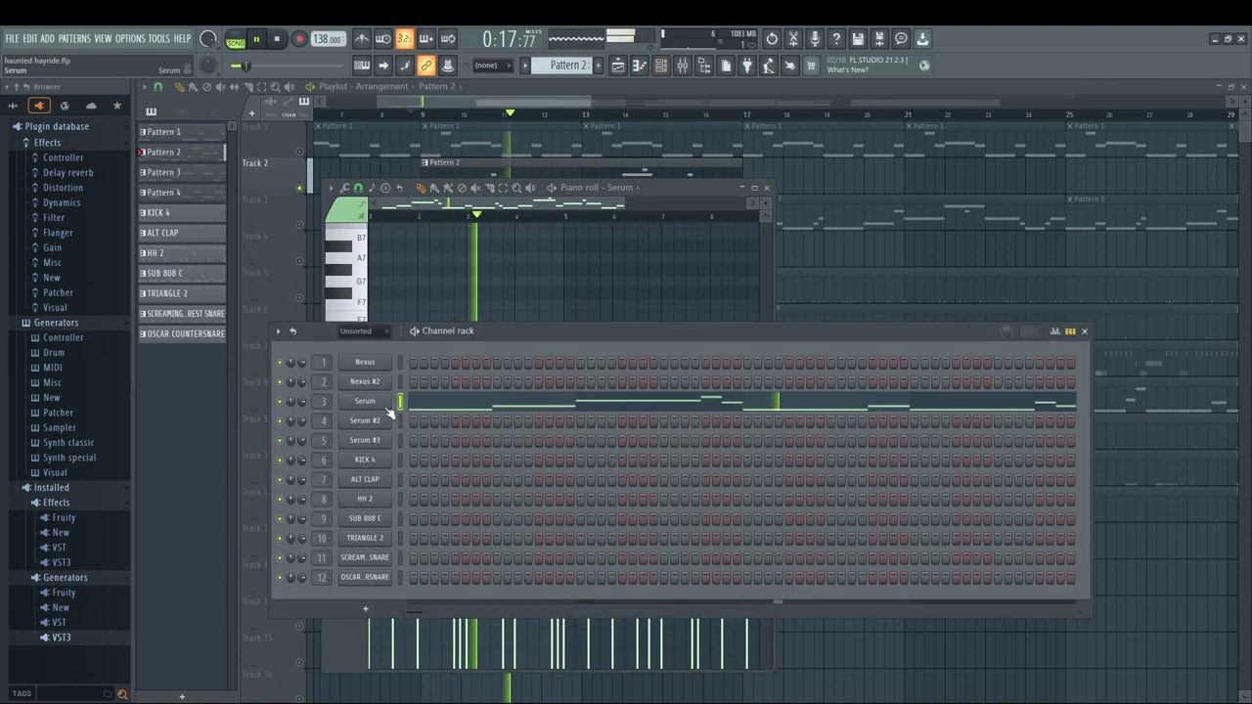
left_click(382, 402)
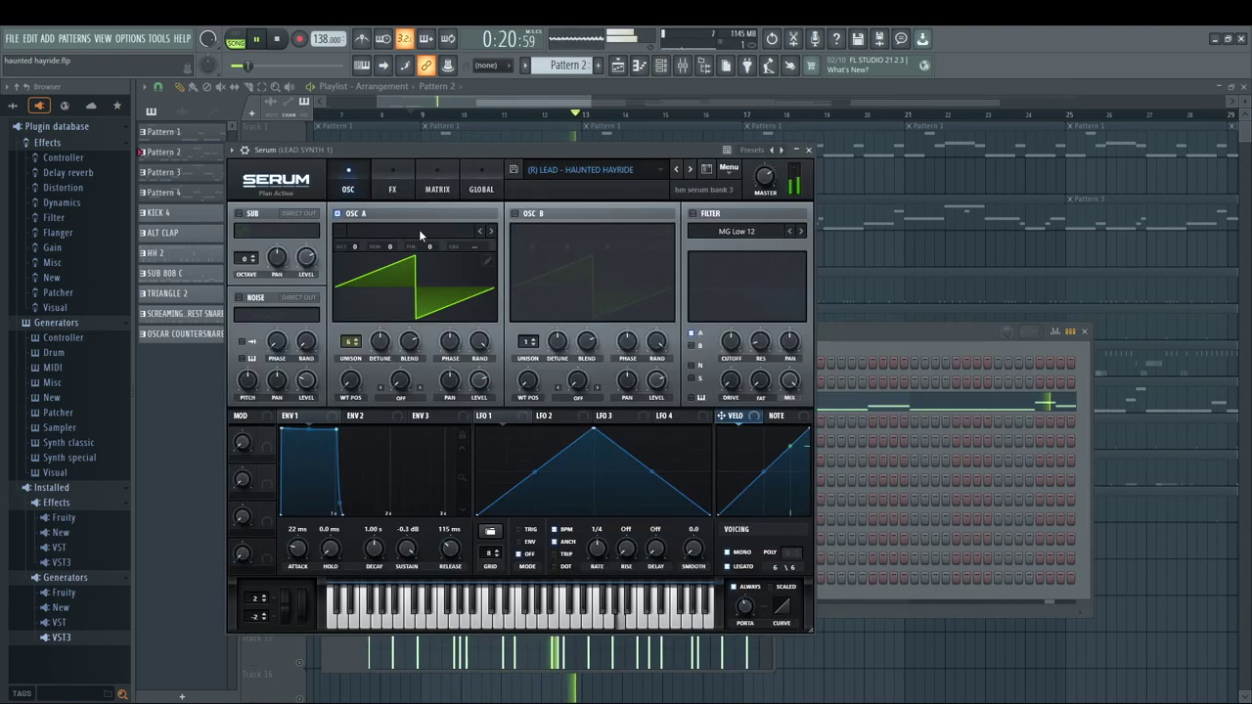
left_click(382, 168)
left_click(355, 181)
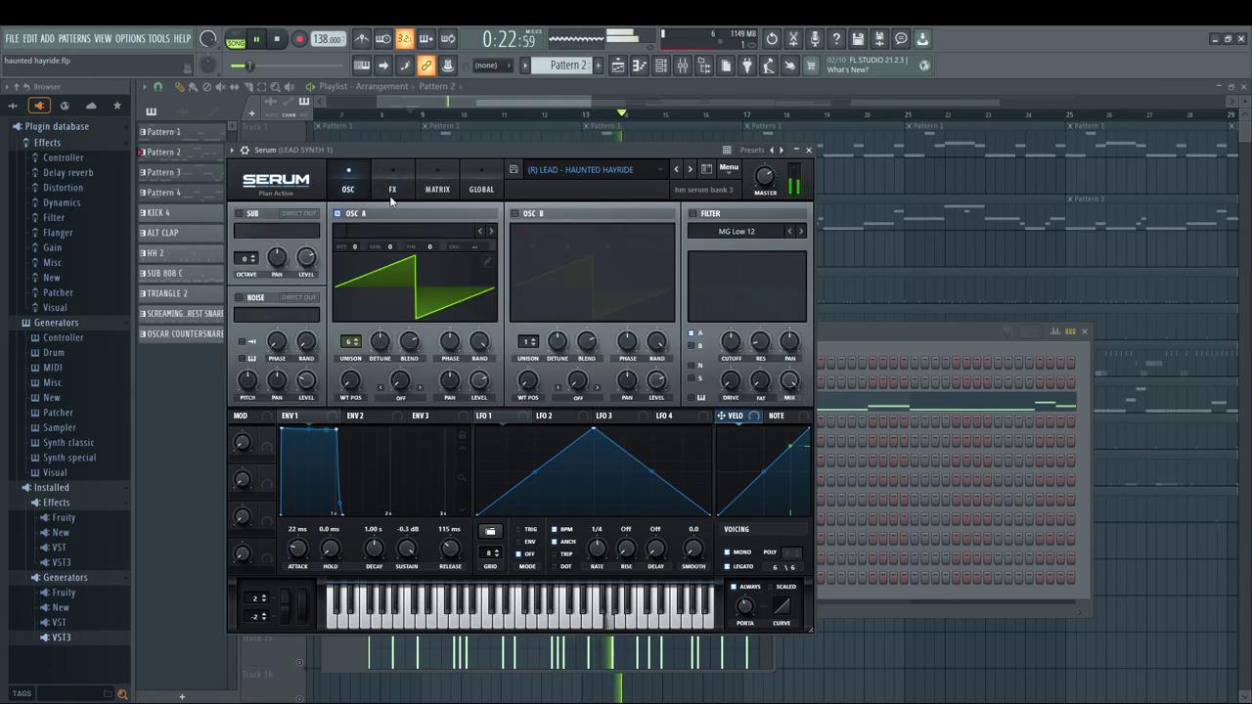
key("Escape")
key("Escape")
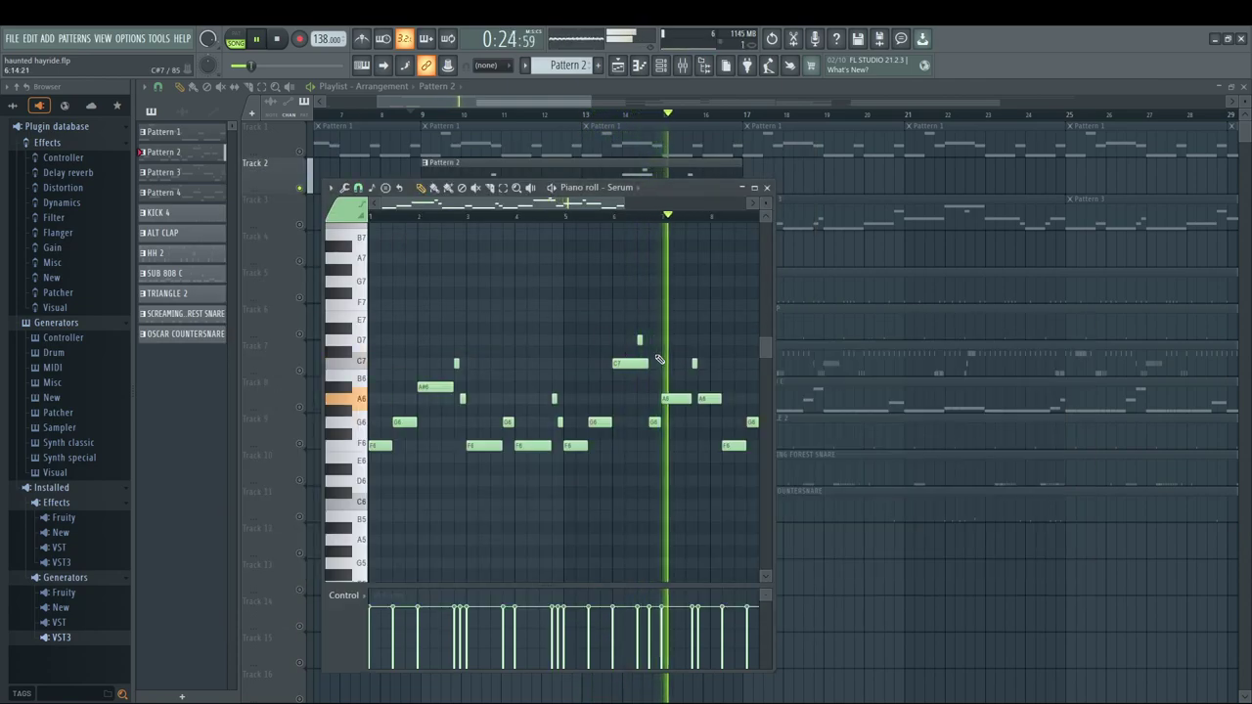
key("F6")
left_click(382, 399)
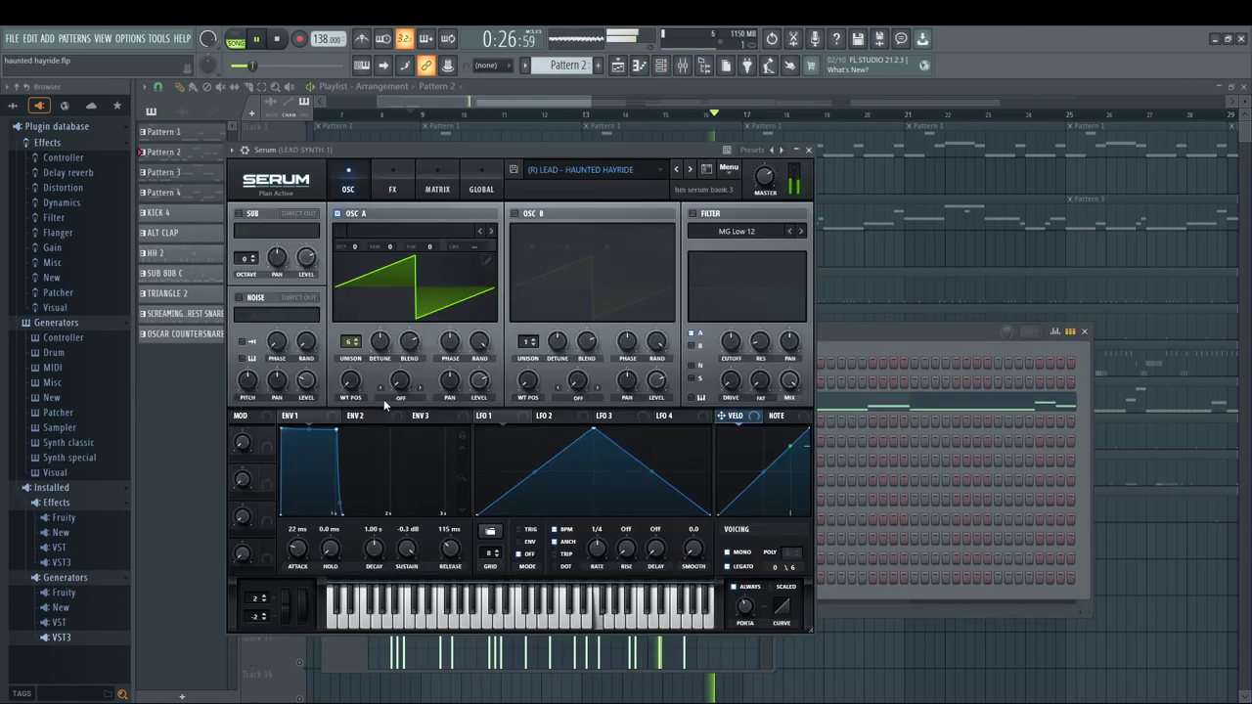
key("Escape")
key("Escape")
key("Escape")
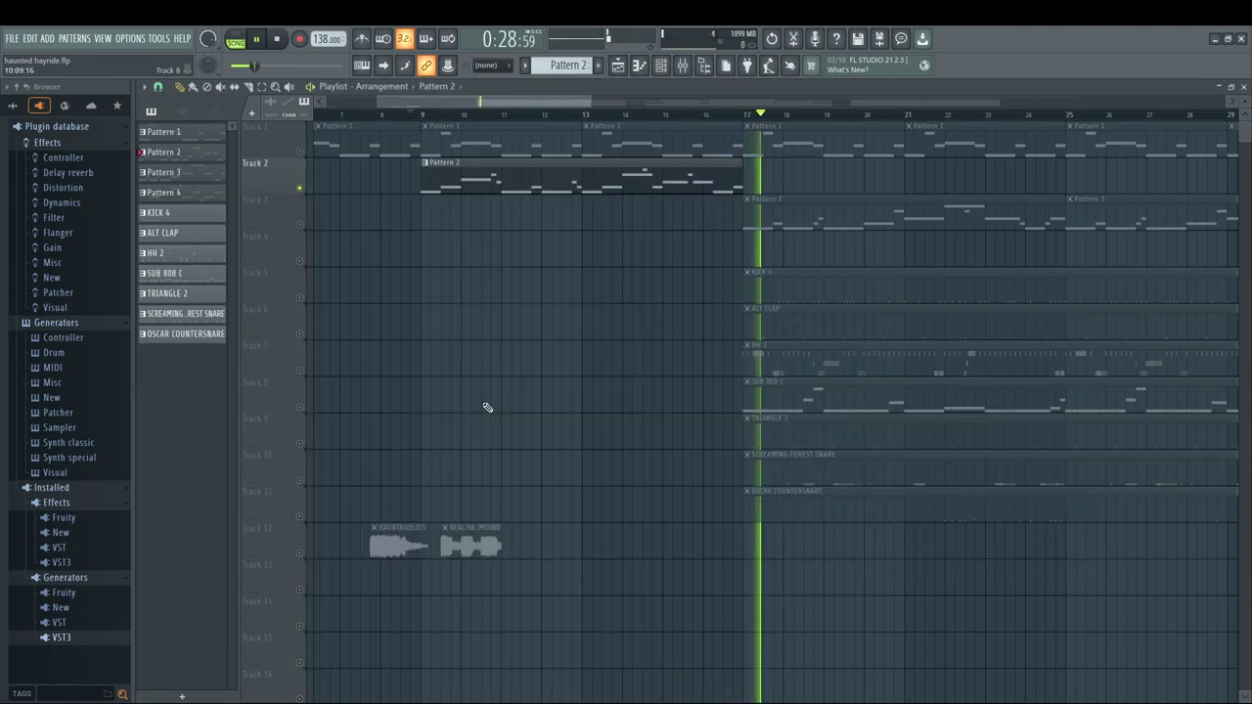
Play Track 3 alone from bar 17 and examine the Serum #2 melody of Pattern 3 in the piano roll.
left_click(280, 224)
key("space")
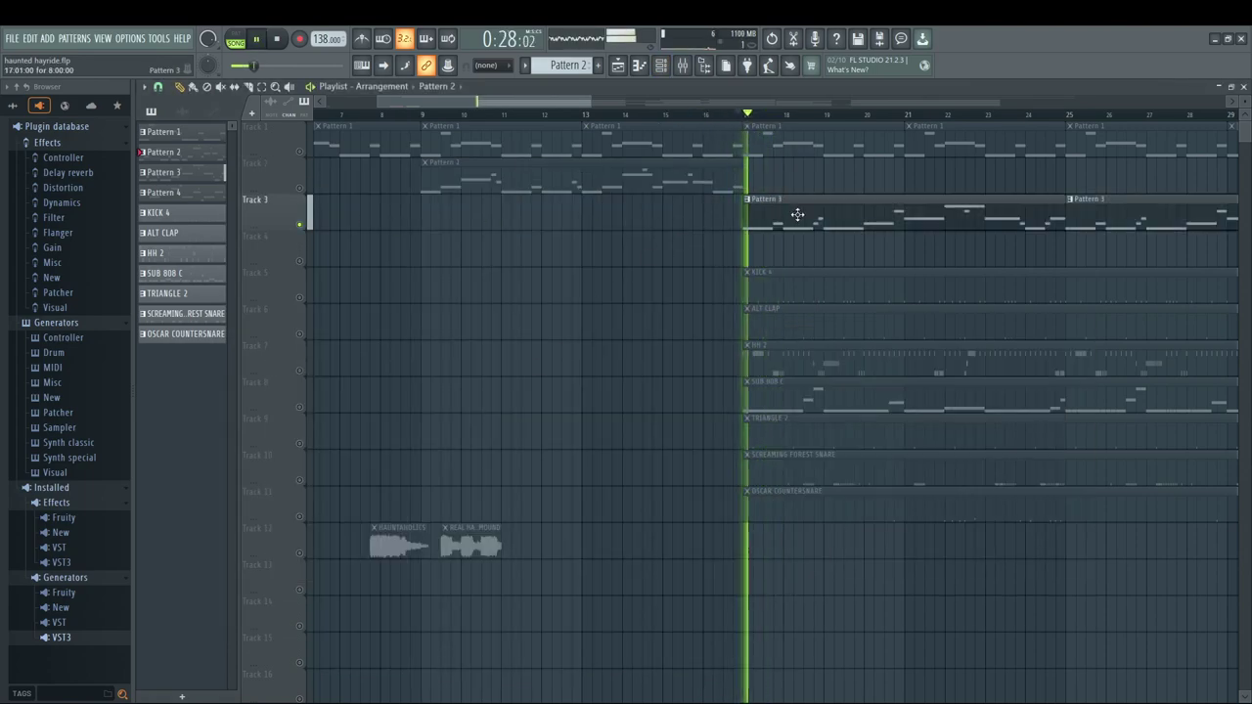
double_click(798, 215)
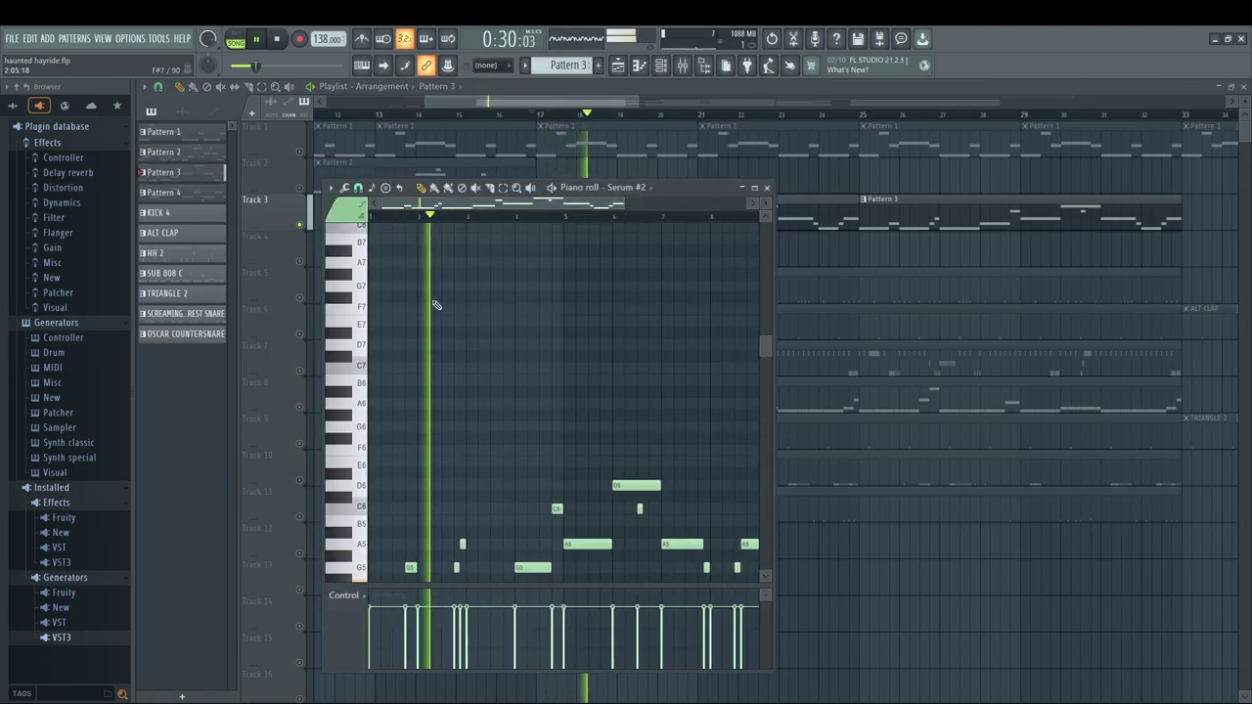
scroll(414, 287, "down", 3)
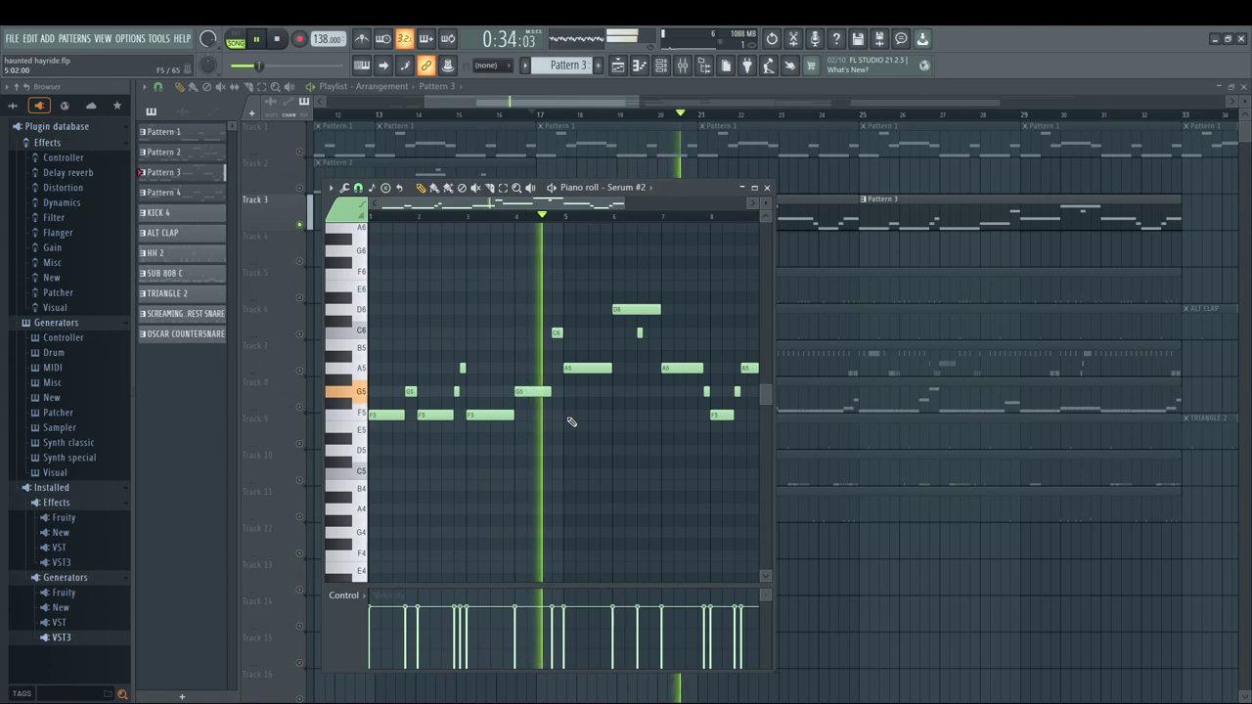
Inspect the oscillator, effects and modulation matrix settings of the Serum #2 synth on LEAD SYNTH 2.
key("F6")
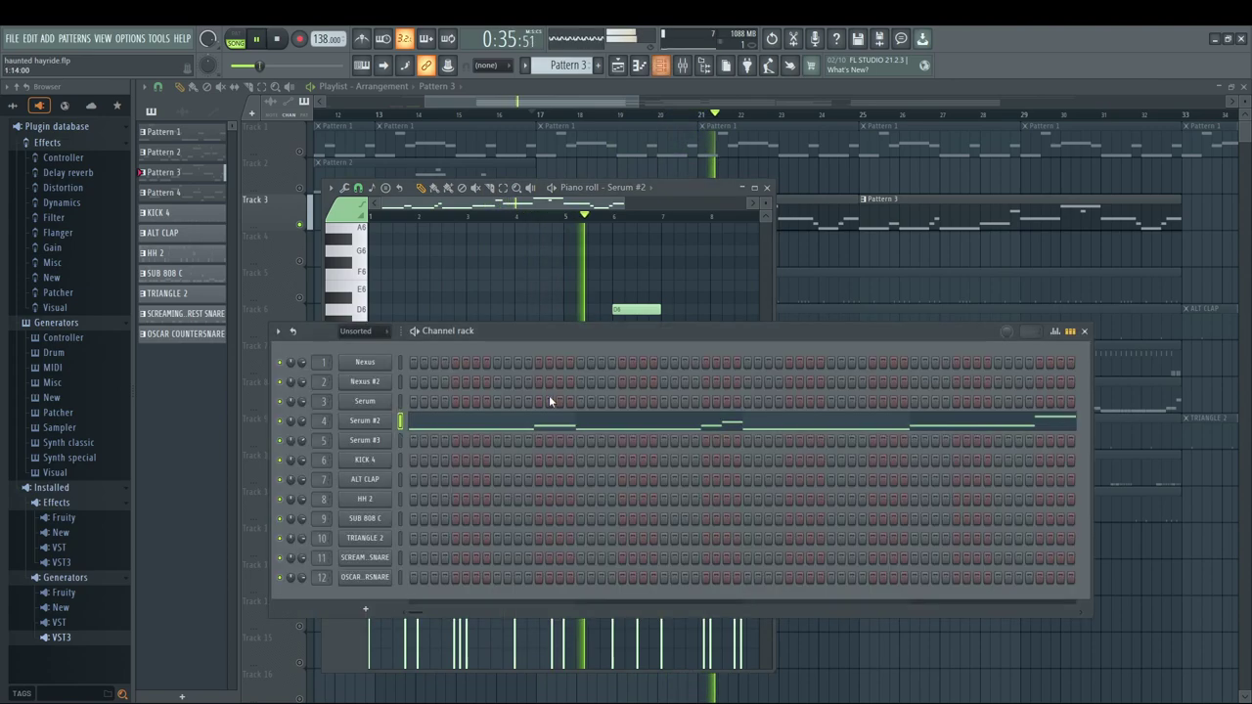
left_click(365, 420)
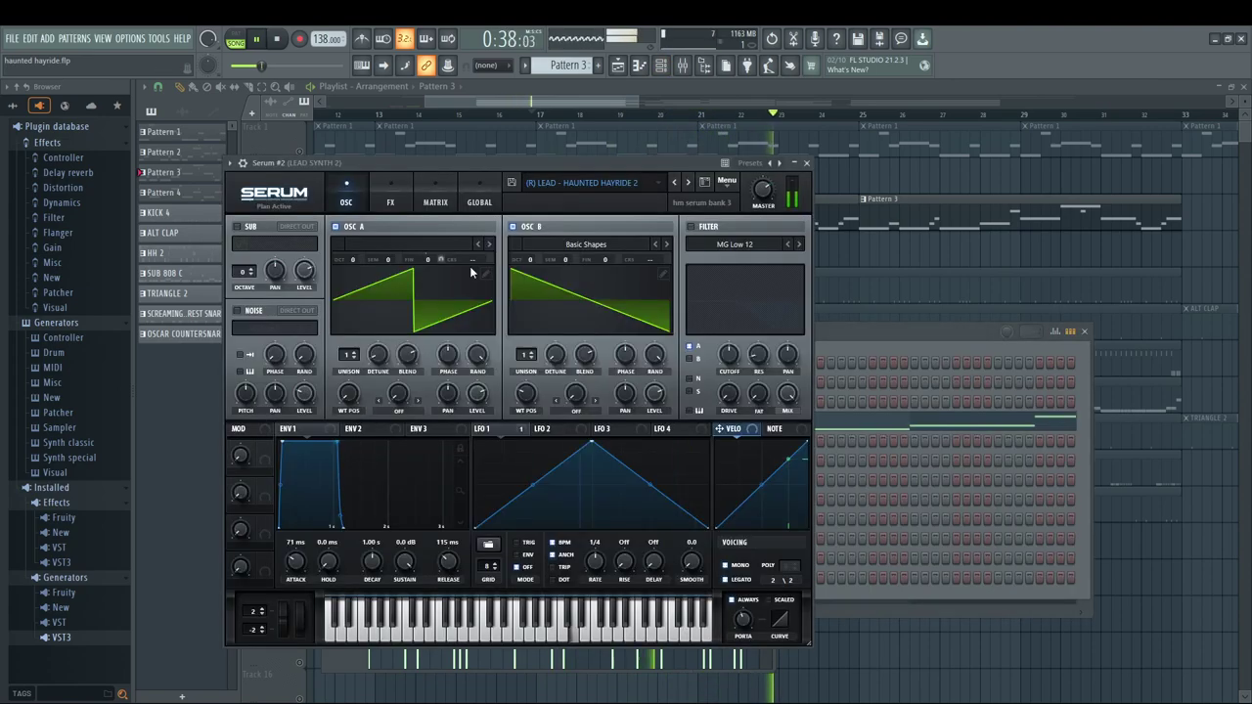
left_click(391, 196)
left_click(426, 194)
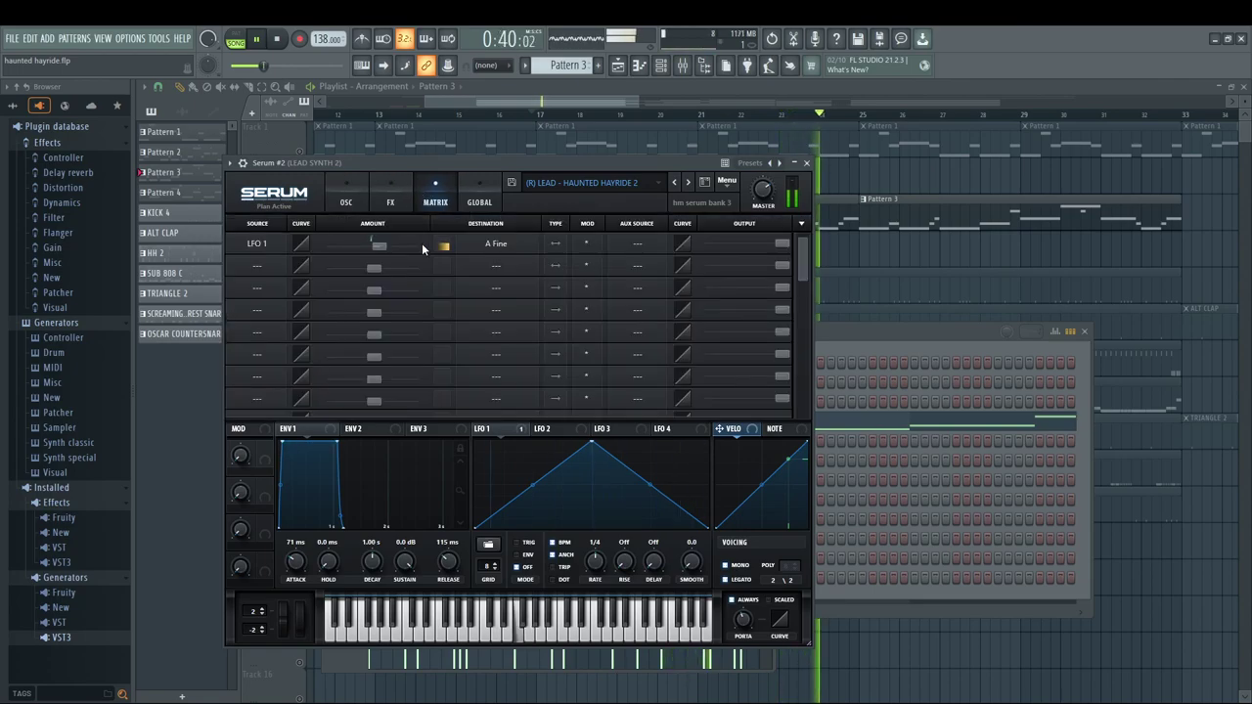
left_click(387, 196)
left_click(349, 196)
key("Escape")
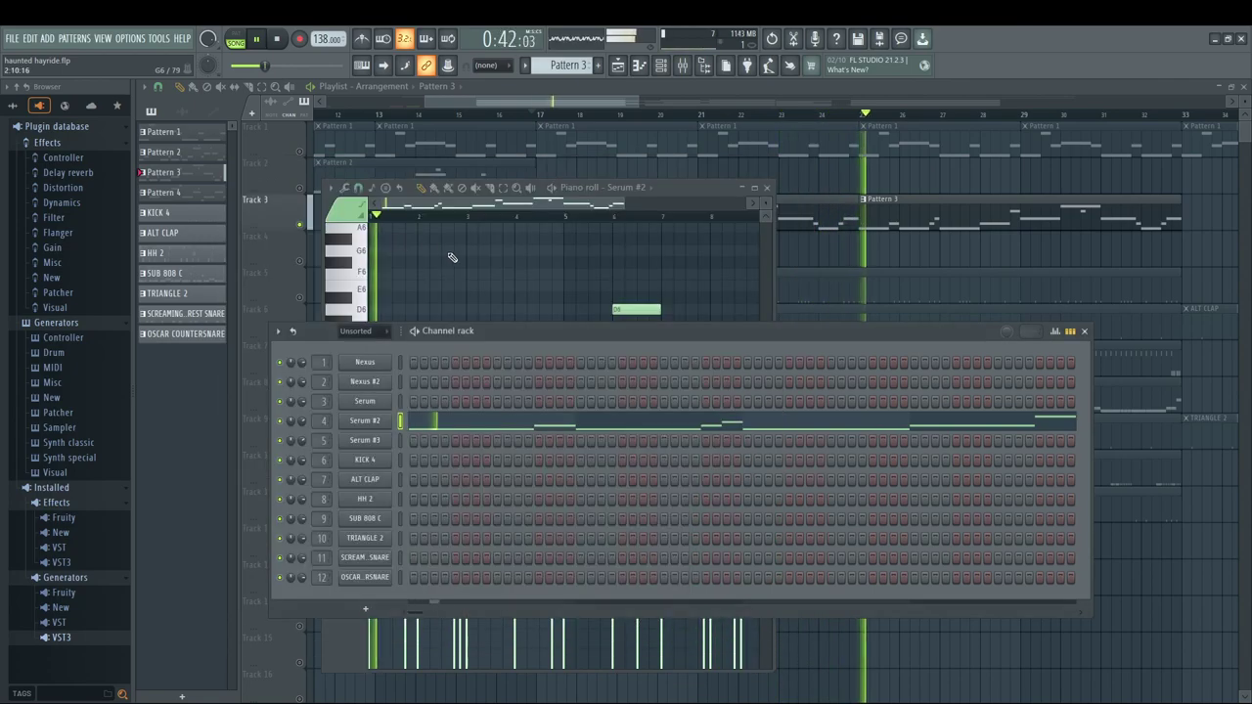
Inspect the Fruity Blood Overdrive, Fruity Chorus and Fruity parametric EQ 2 effects on the LEAD SYNTH 2 mixer track.
key("F9")
left_click(1138, 381)
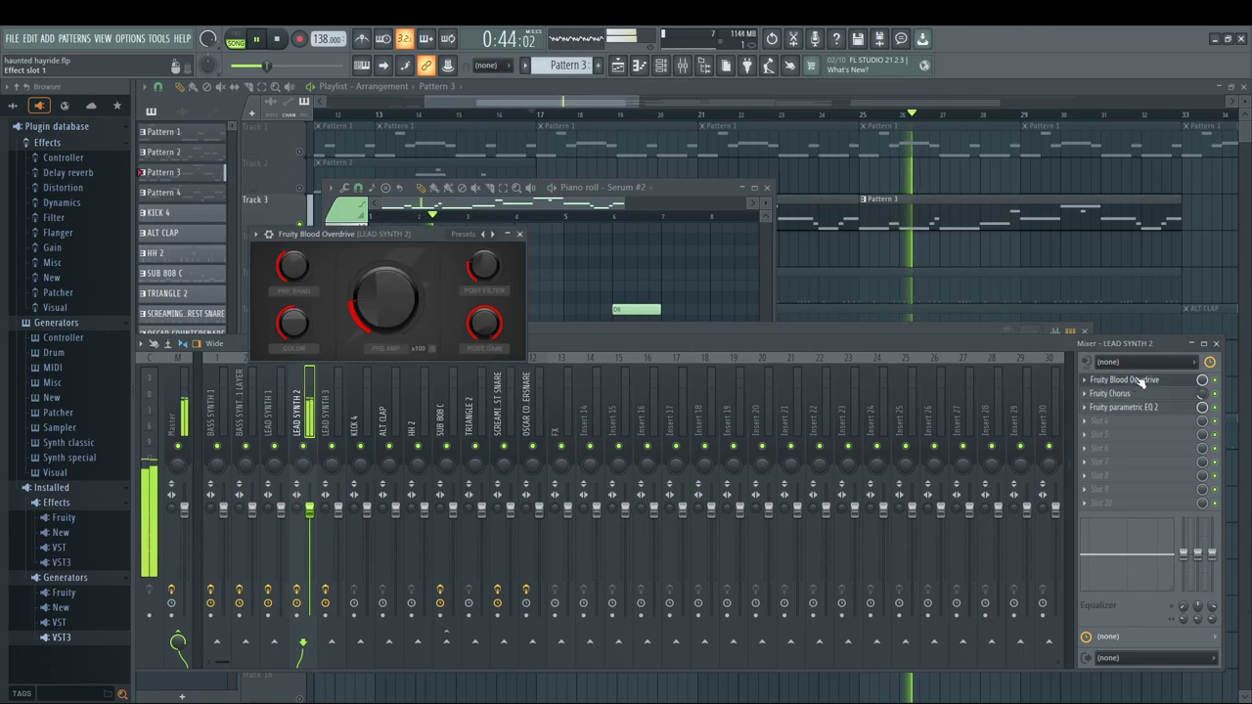
left_click(1115, 393)
left_click(1125, 407)
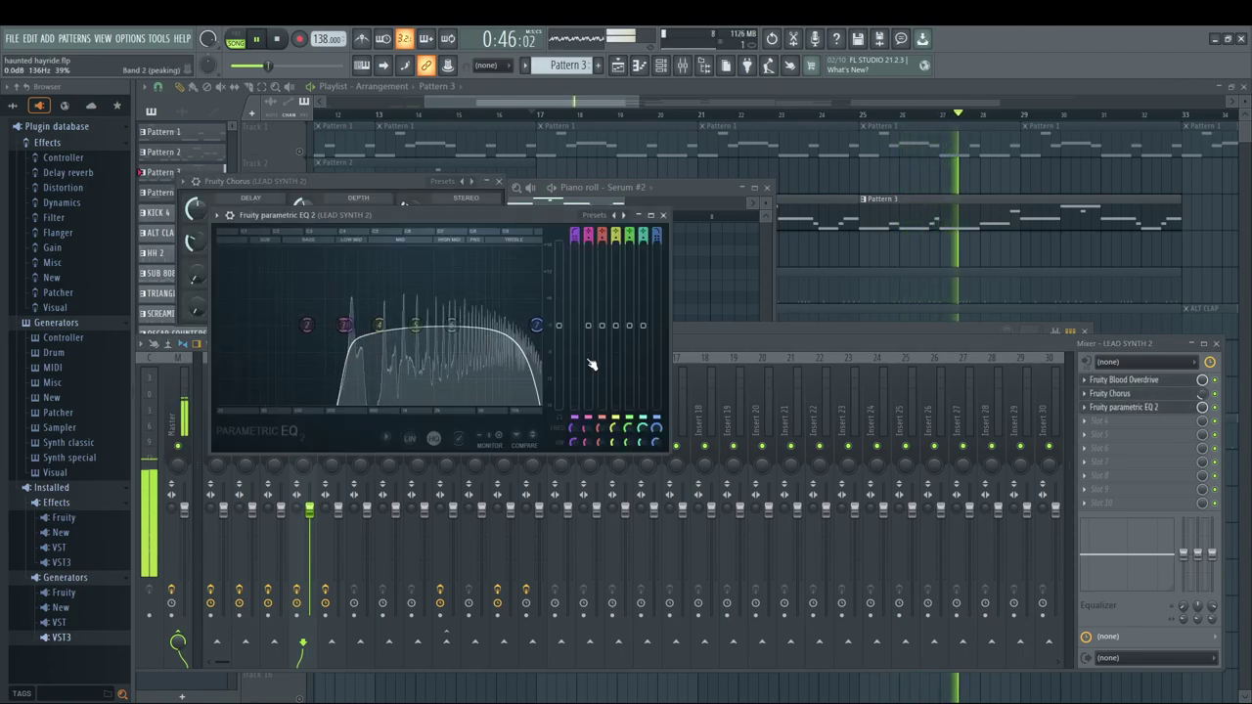
key("Escape")
key("Escape")
key("Escape")
key("Escape")
key("Escape")
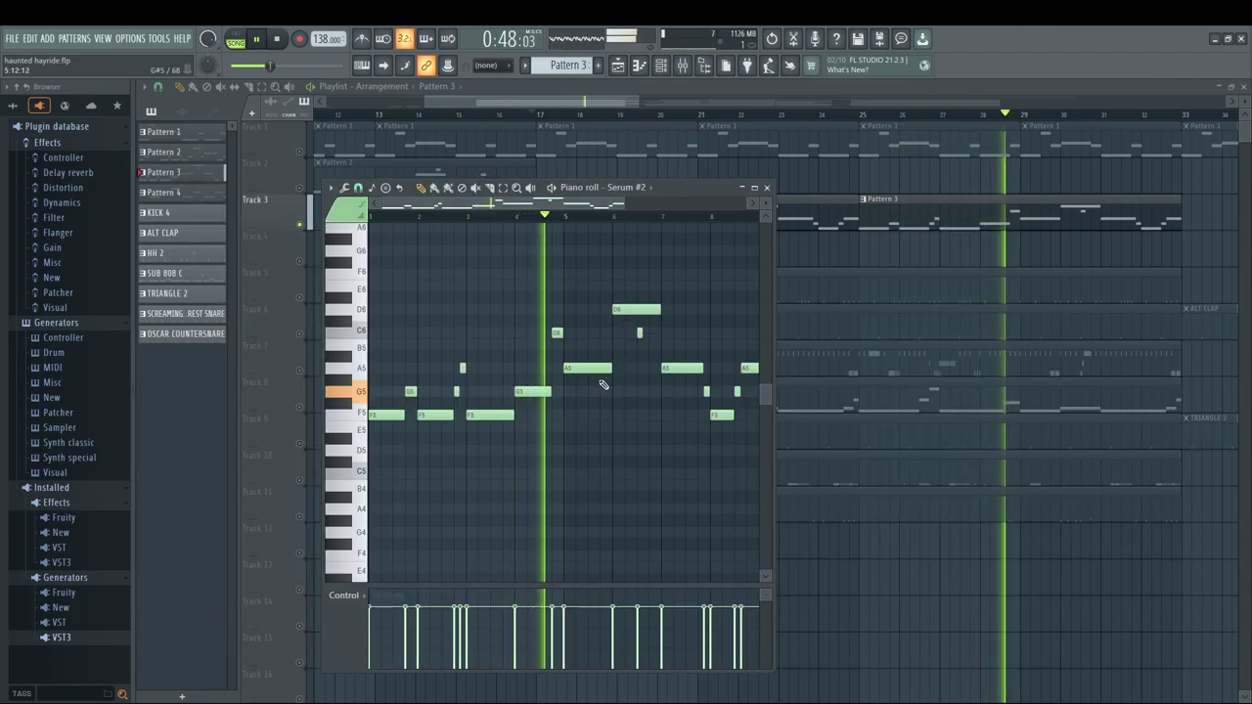
Examine the remaining notes of the Serum #2 melody through bar 8 in the piano roll, and return to the playlist.
left_click_drag(637, 336, 523, 346)
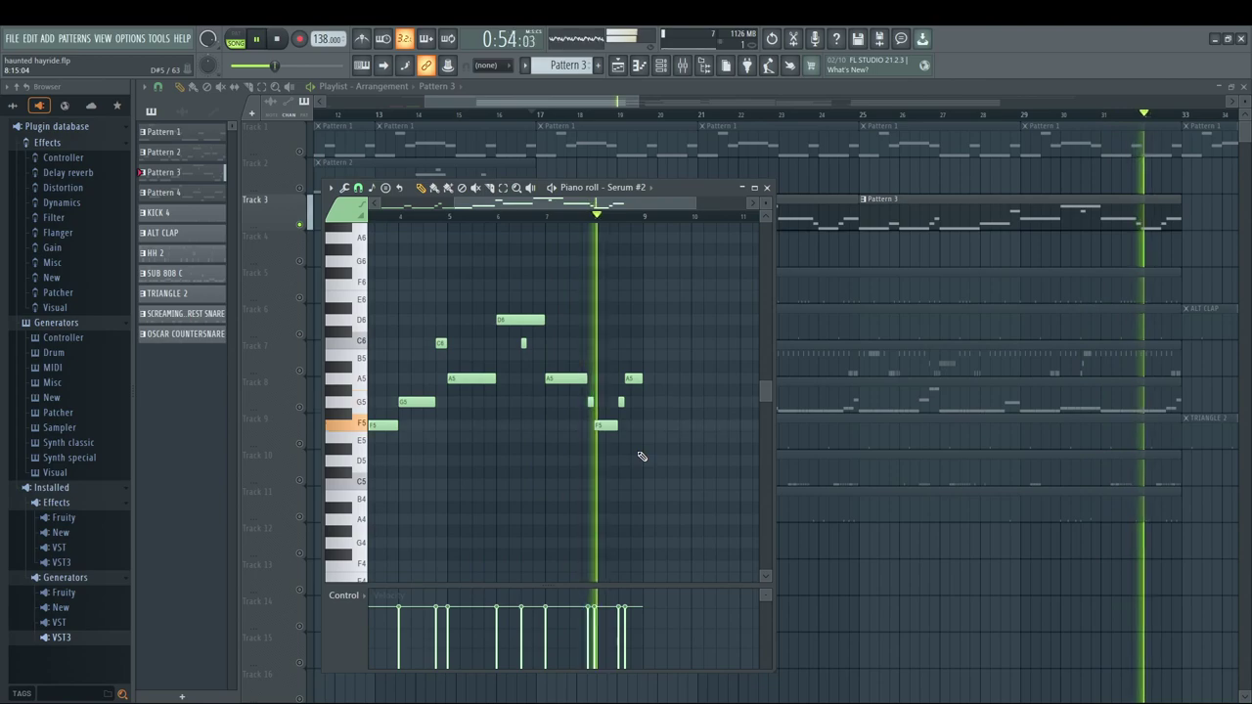
key("F7")
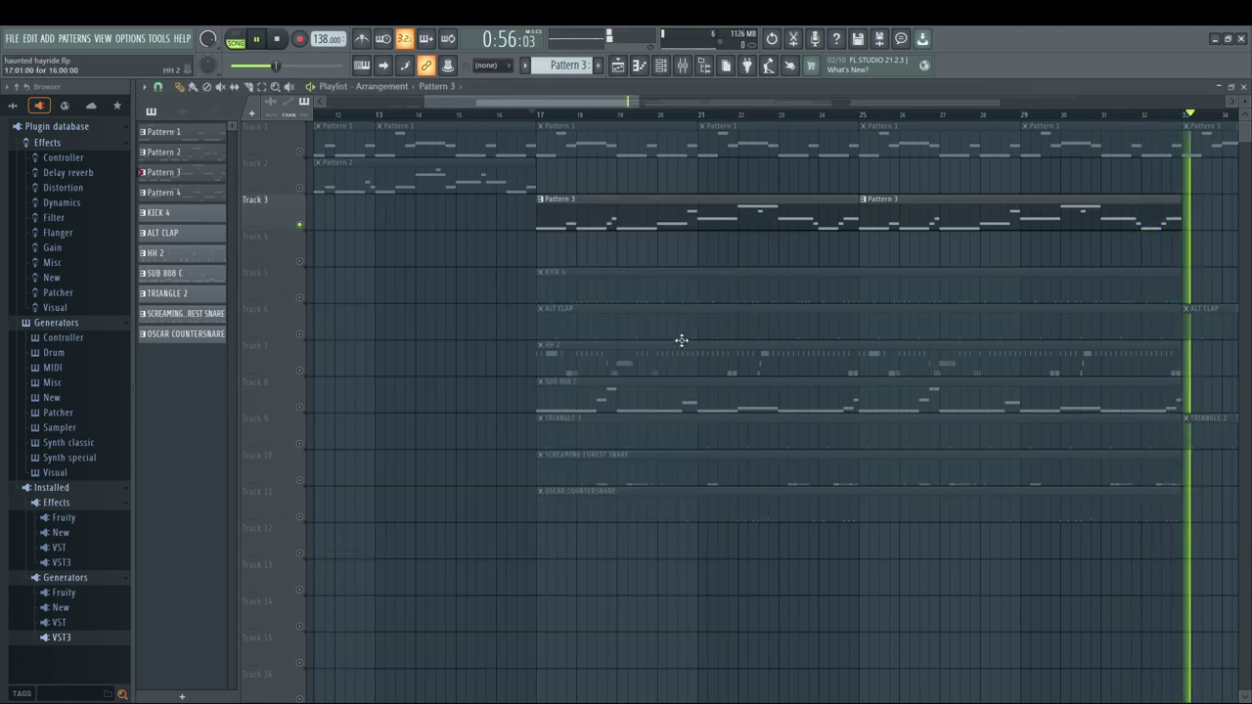
Play Track 4 alone from bar 41.
left_click_drag(875, 229, 617, 245)
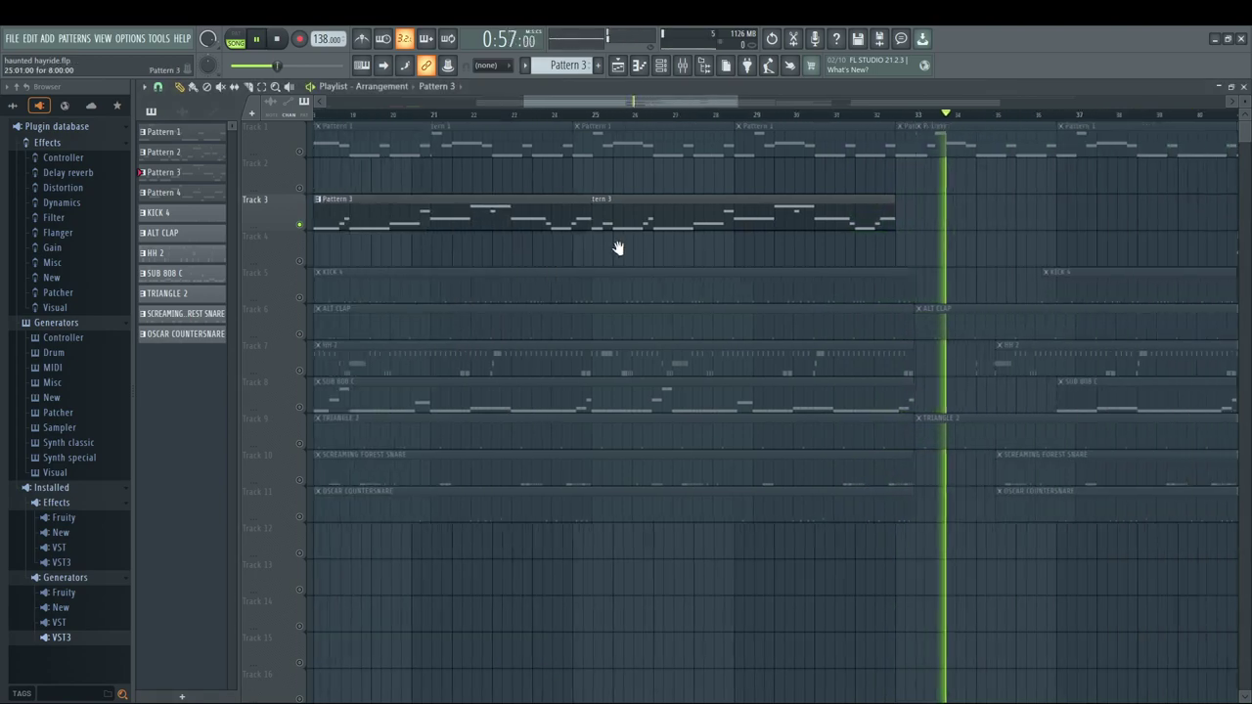
right_click(300, 261)
left_click(638, 115)
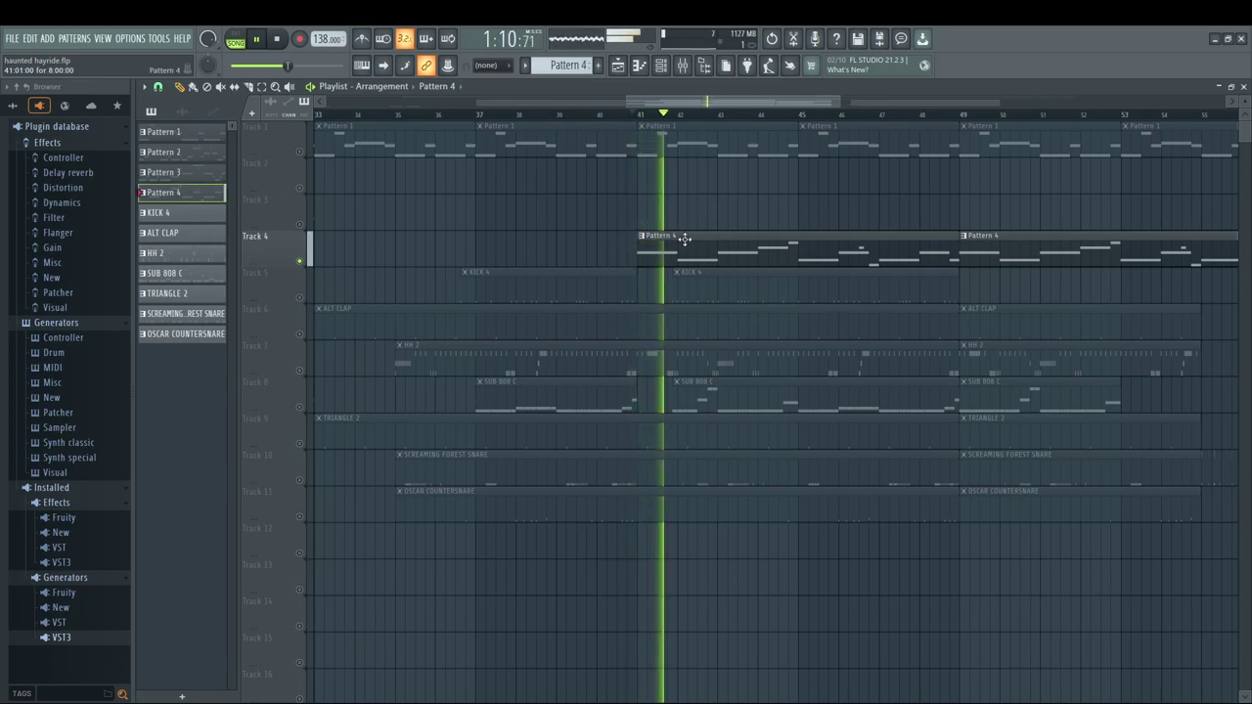
Inspect the oscillator, effects and modulation matrix settings of Pattern 4's Serum #3 synth on LEAD SYNTH 3.
double_click(685, 238)
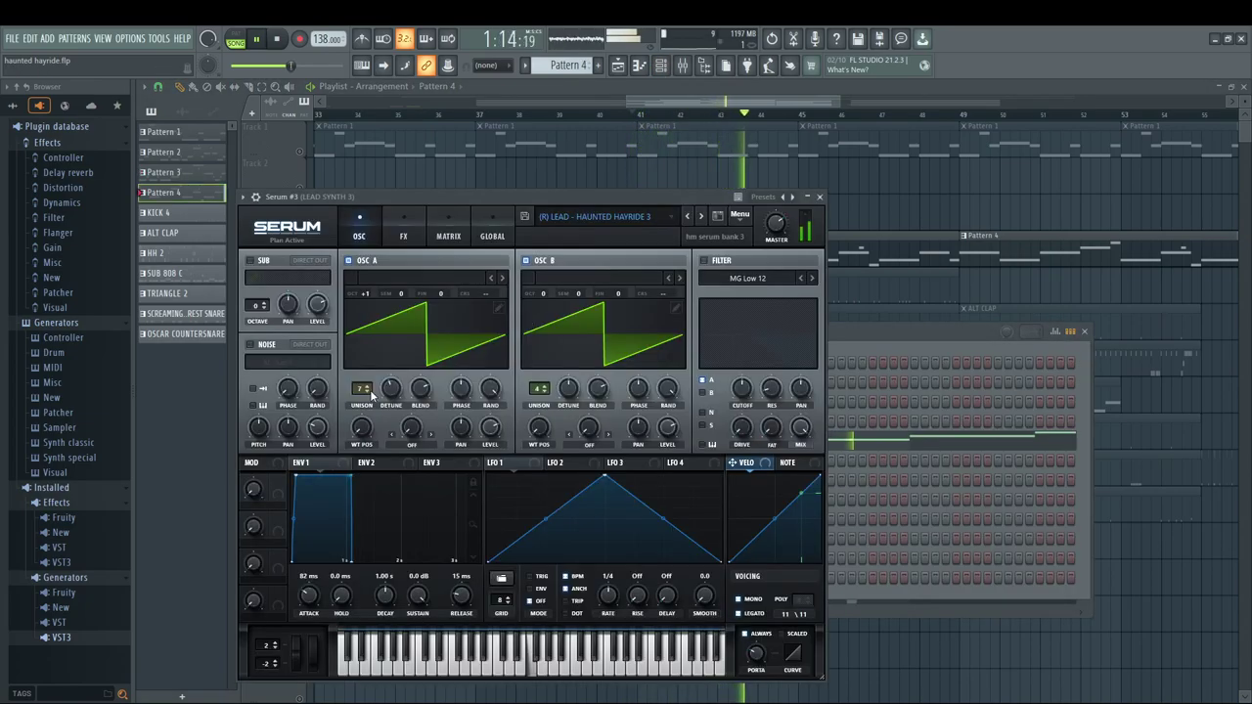
left_click(404, 230)
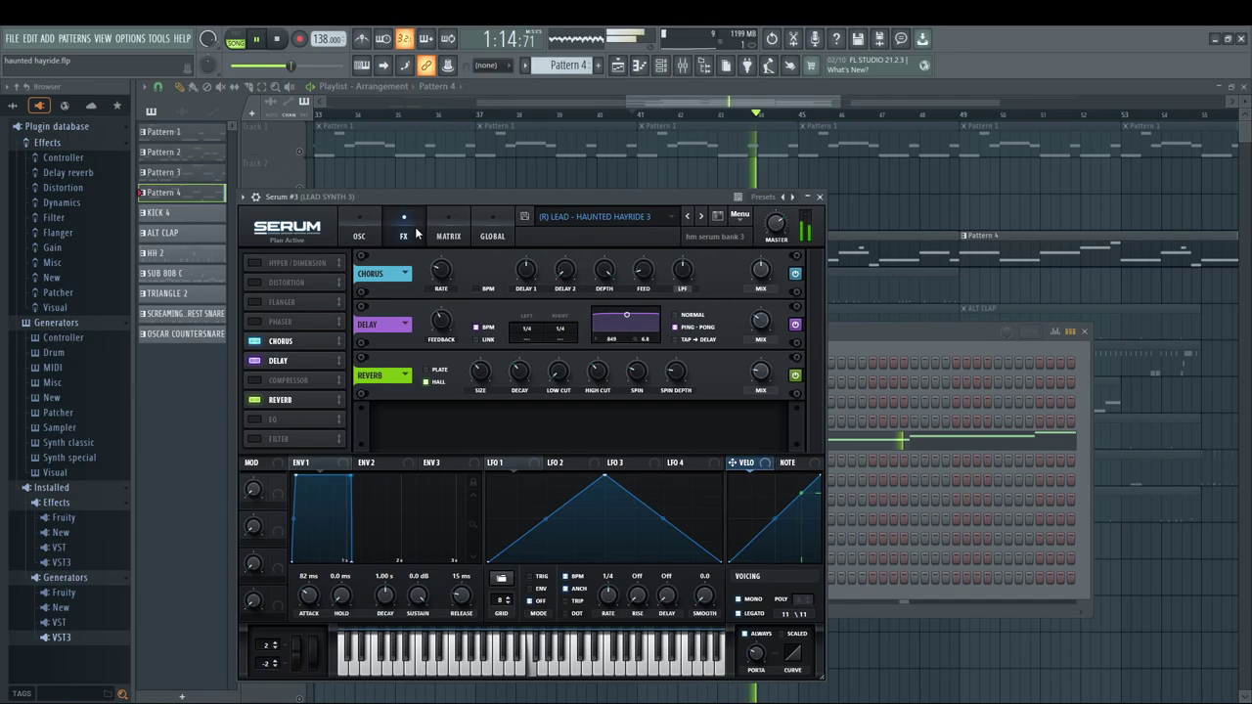
left_click(446, 228)
left_click(372, 224)
Inspect the Blood Overdrive, Chorus, Flangus and parametric EQ 2 effects on the LEAD SYNTH 3 mixer track, and return to the playlist.
key("F9")
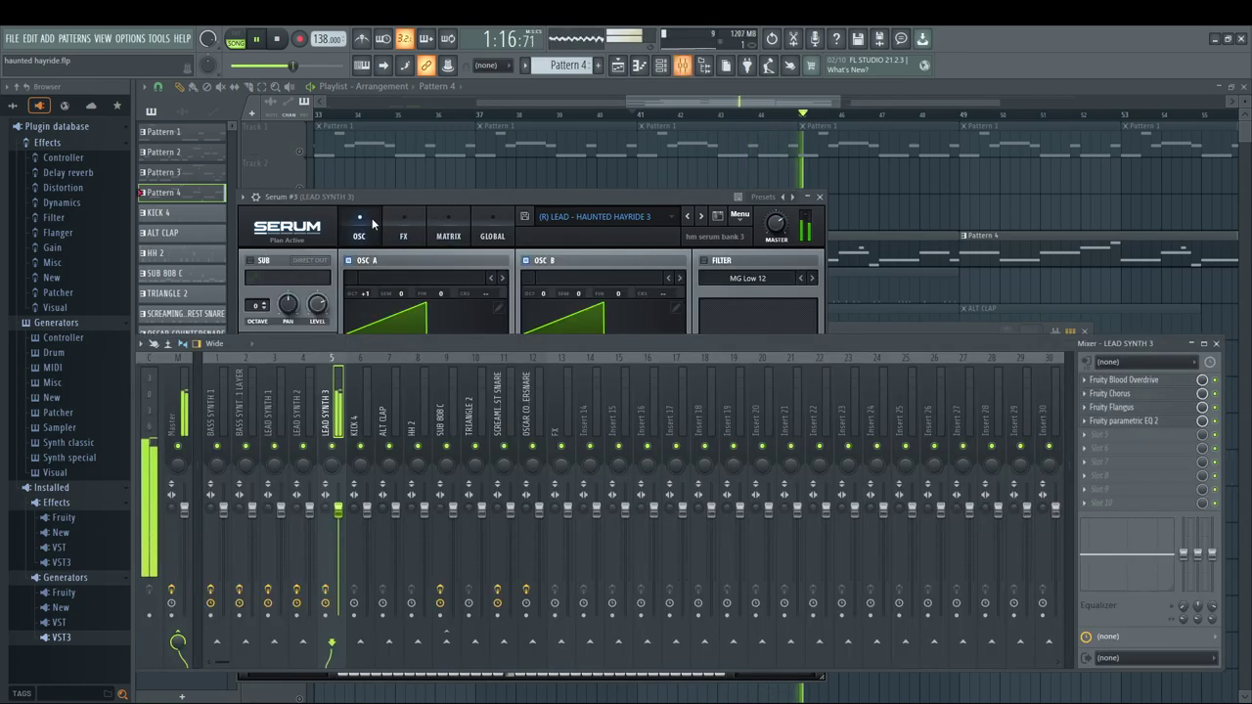
left_click(1096, 381)
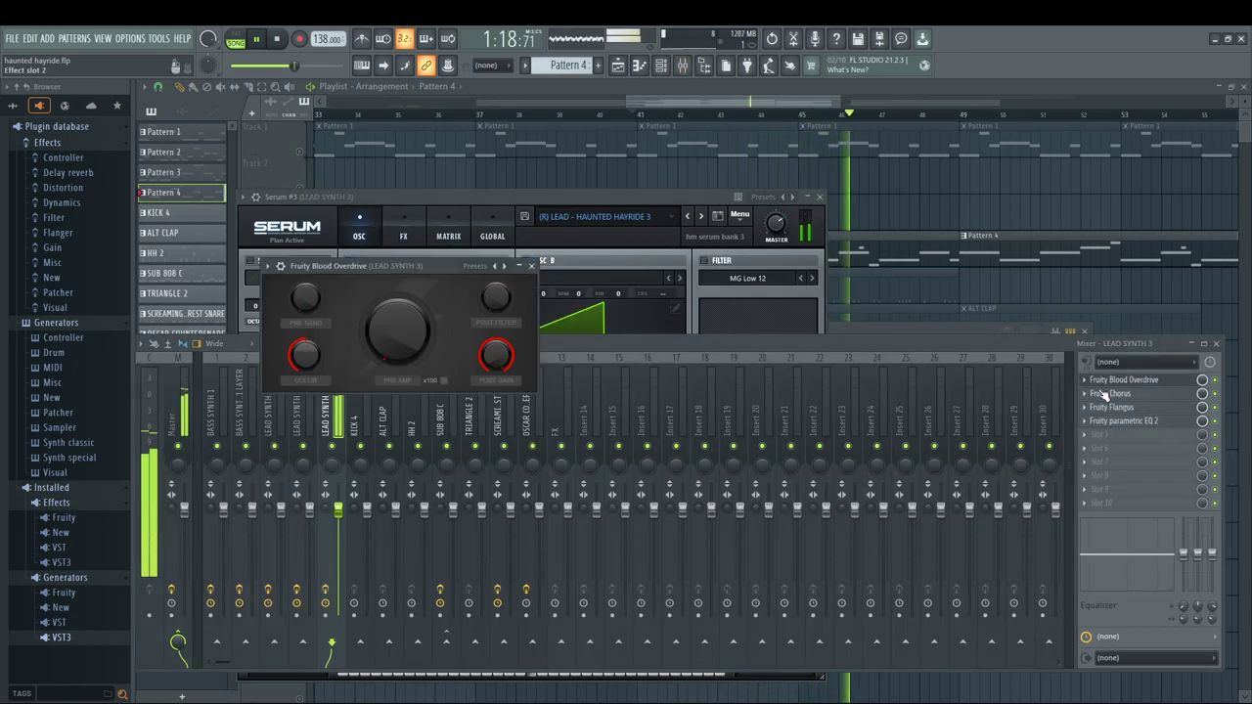
left_click(1104, 393)
left_click(1105, 407)
left_click(1112, 422)
key("Escape")
key("Escape")
key("Escape")
key("Escape")
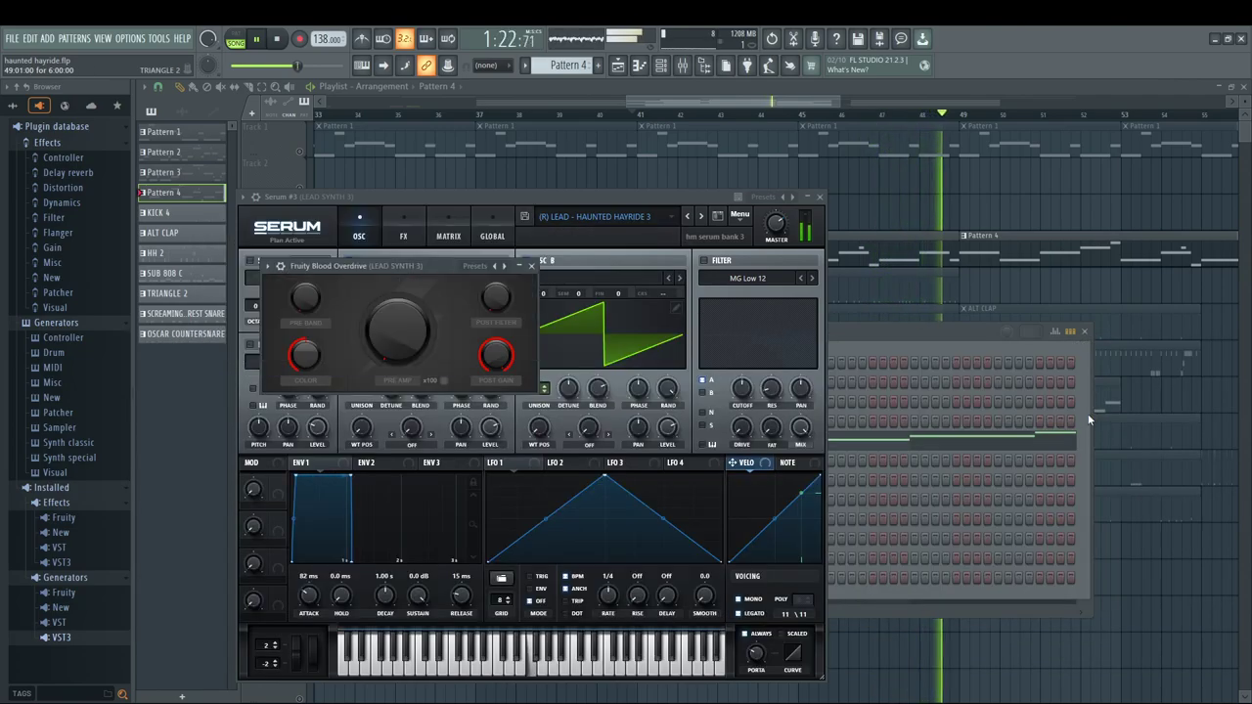
key("Escape")
key("Escape")
key("Escape")
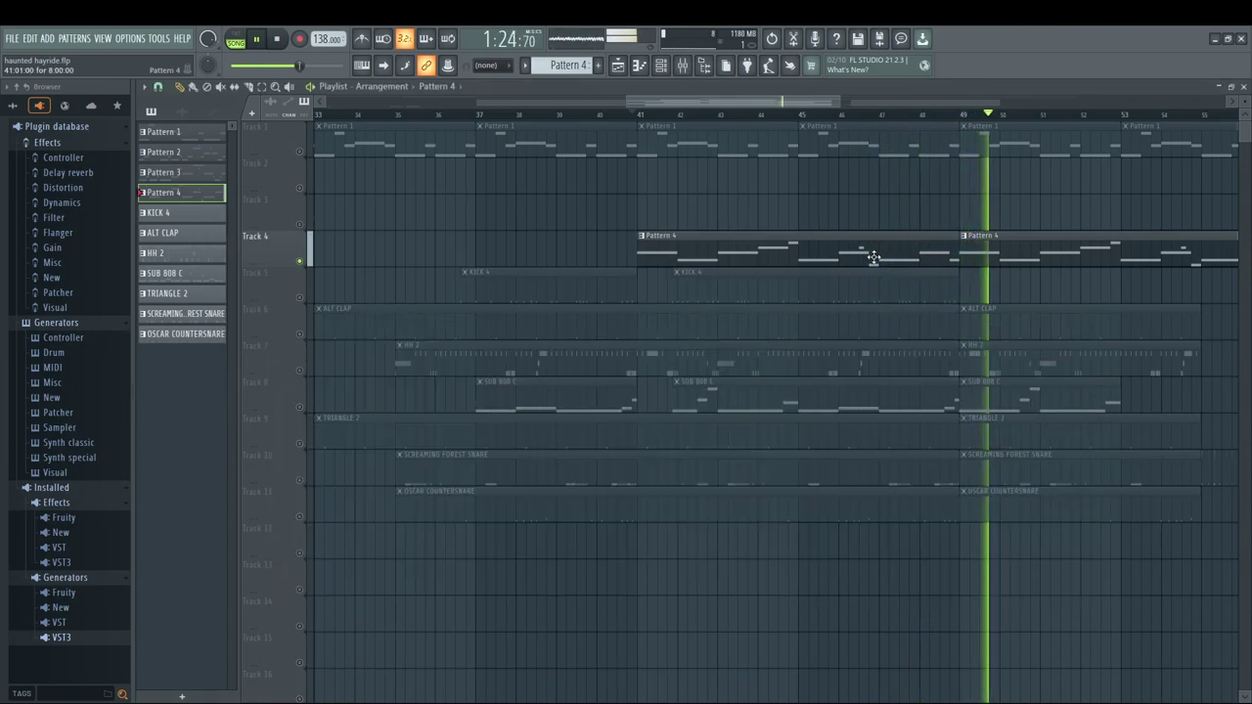
Examine the whole Serum #3 melody of Pattern 4 in the piano roll, and return to the playlist.
double_click(871, 258)
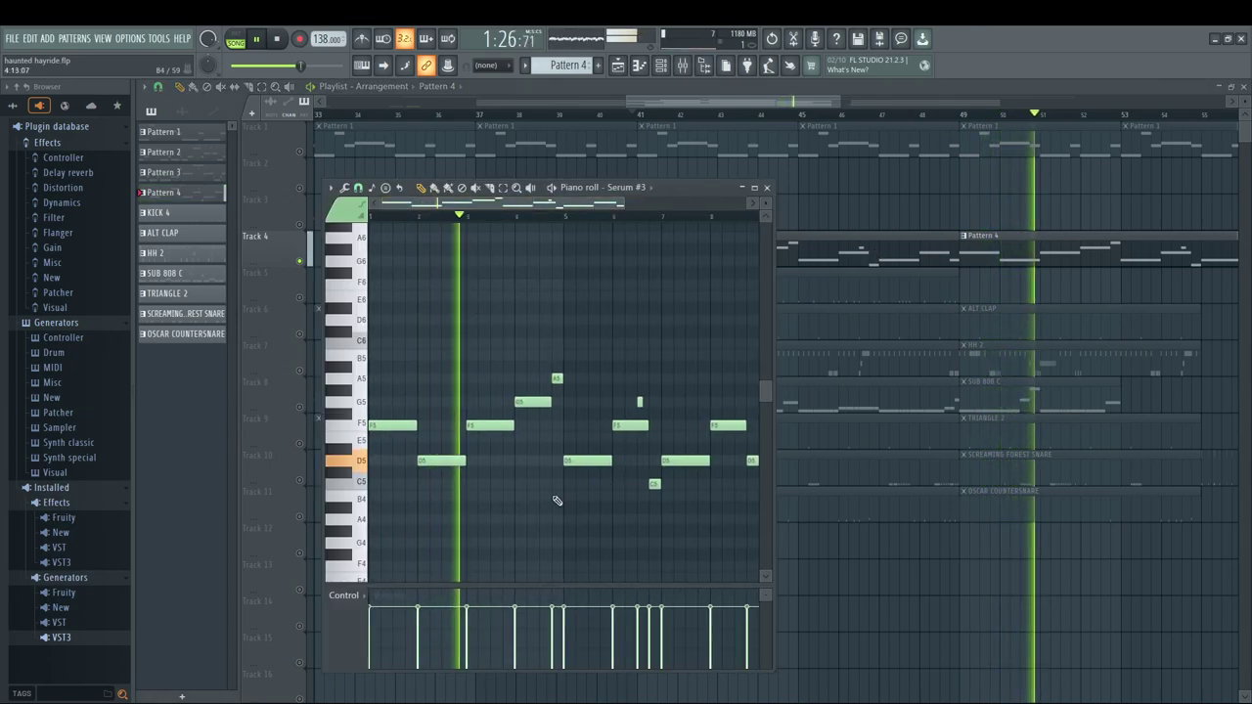
left_click_drag(501, 206, 537, 216)
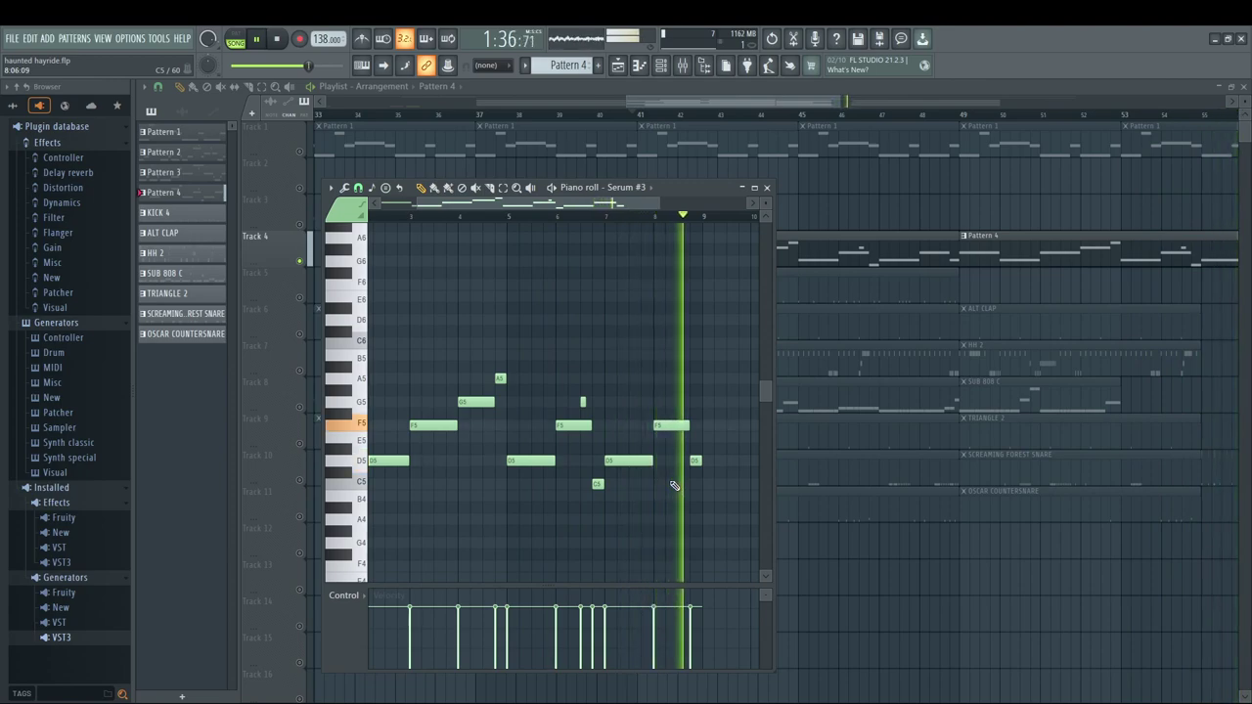
key("F7")
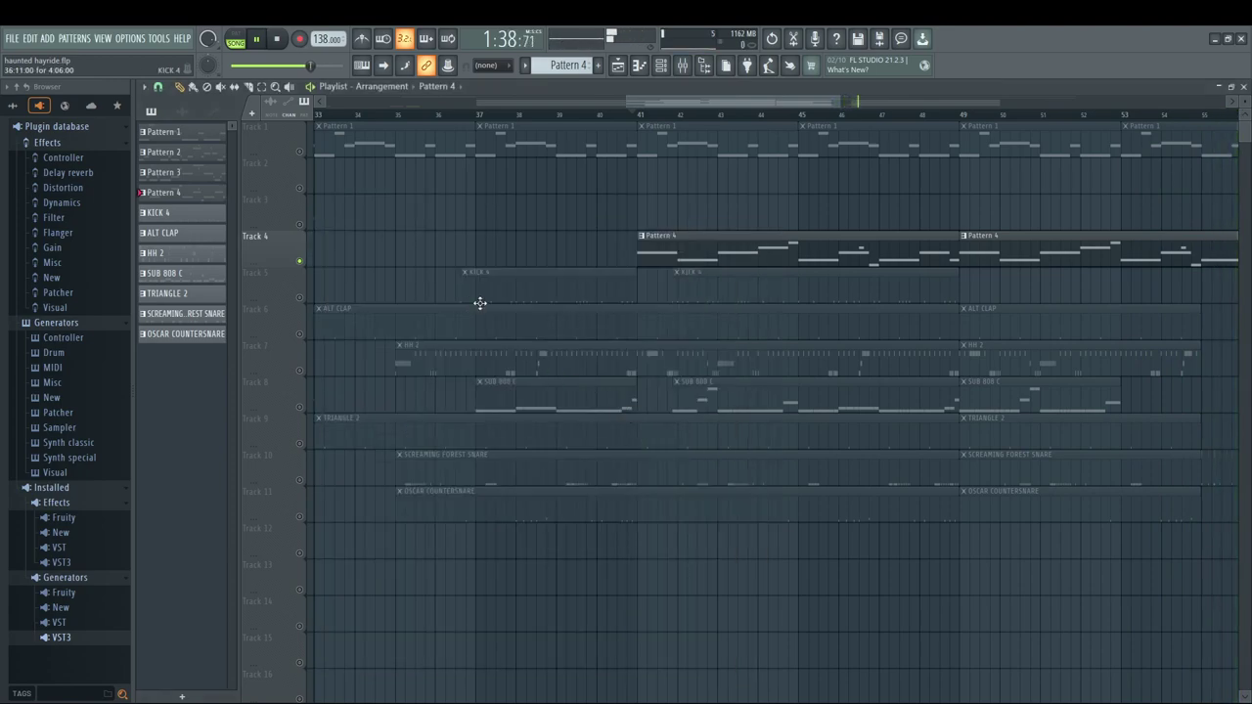
Isolate the drum and 808 tracks, Tracks 5 to 11, and play them from just before bar 17.
key("space")
right_click(299, 298)
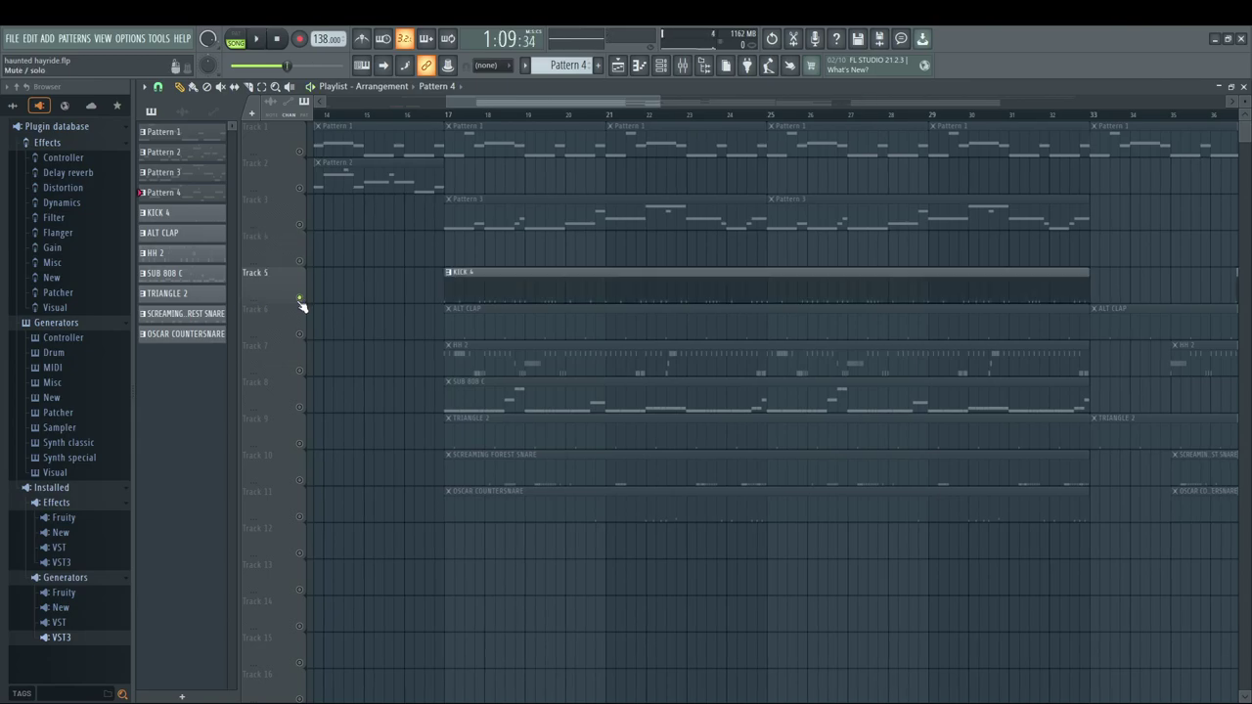
left_click_drag(301, 335, 299, 484)
key("space")
key("space")
left_click(299, 516)
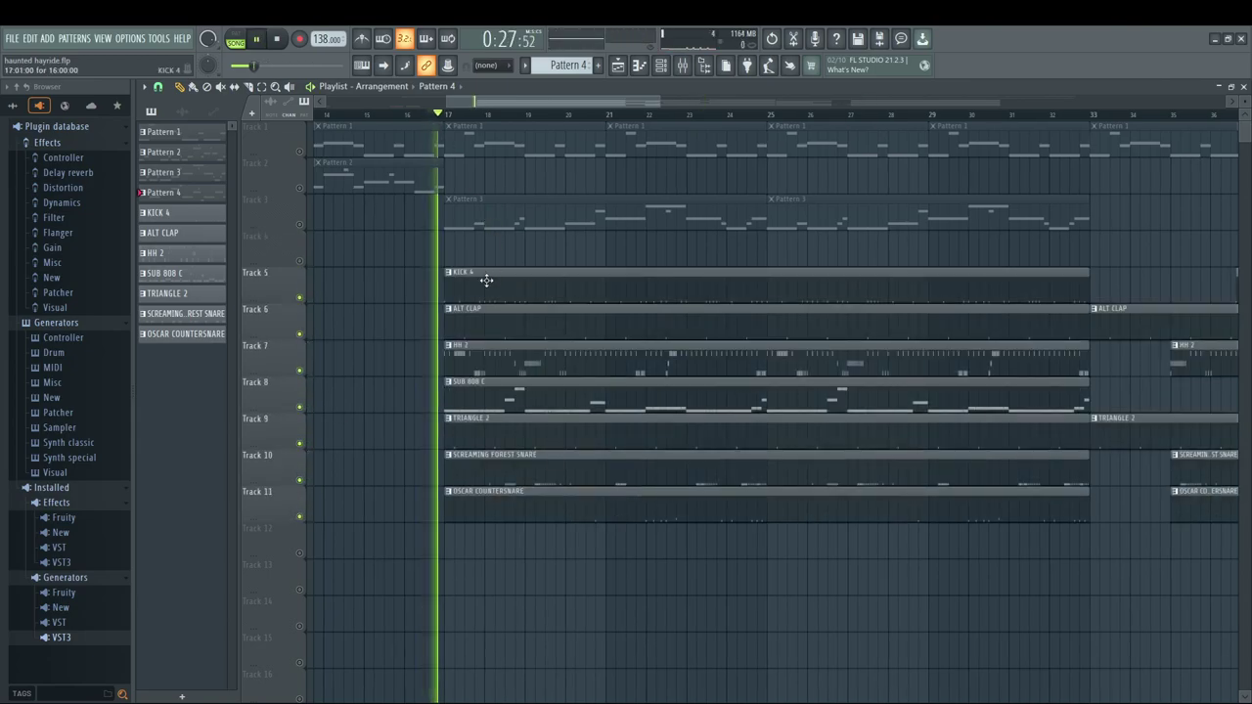
Examine the SUB 808 C bass notes through bar 16 in the piano roll, and return to the playlist.
double_click(472, 388)
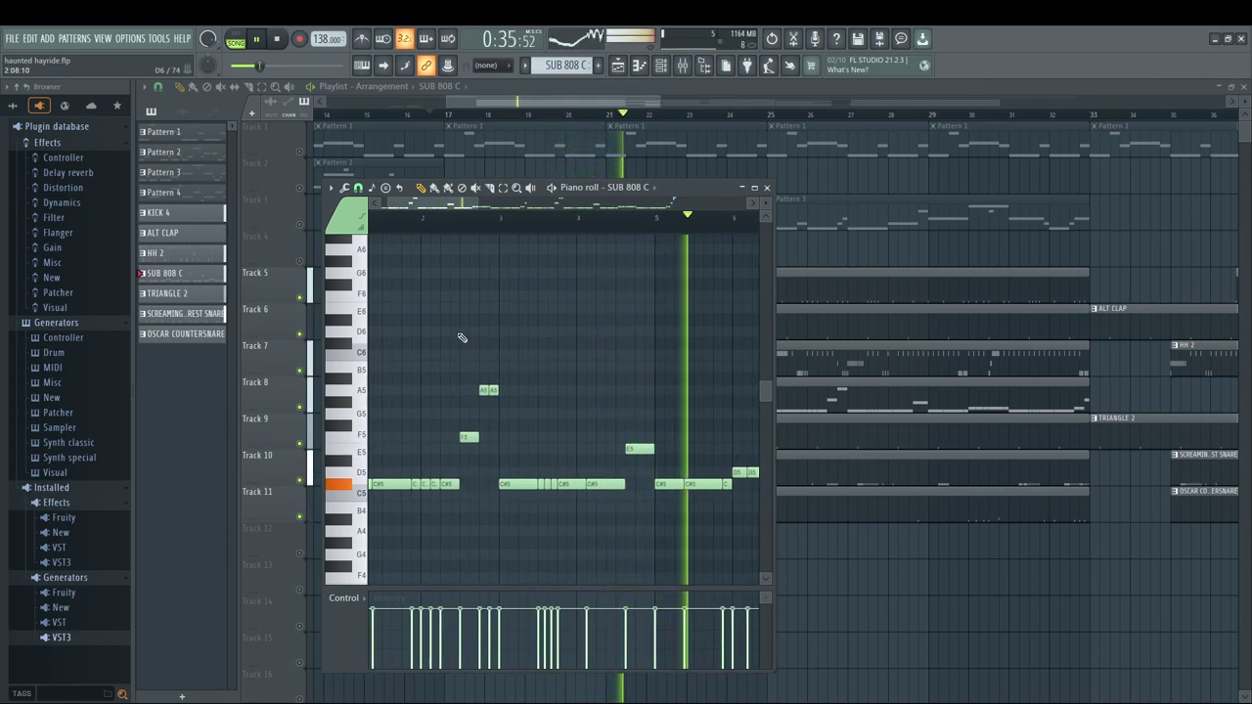
left_click_drag(451, 202, 536, 218)
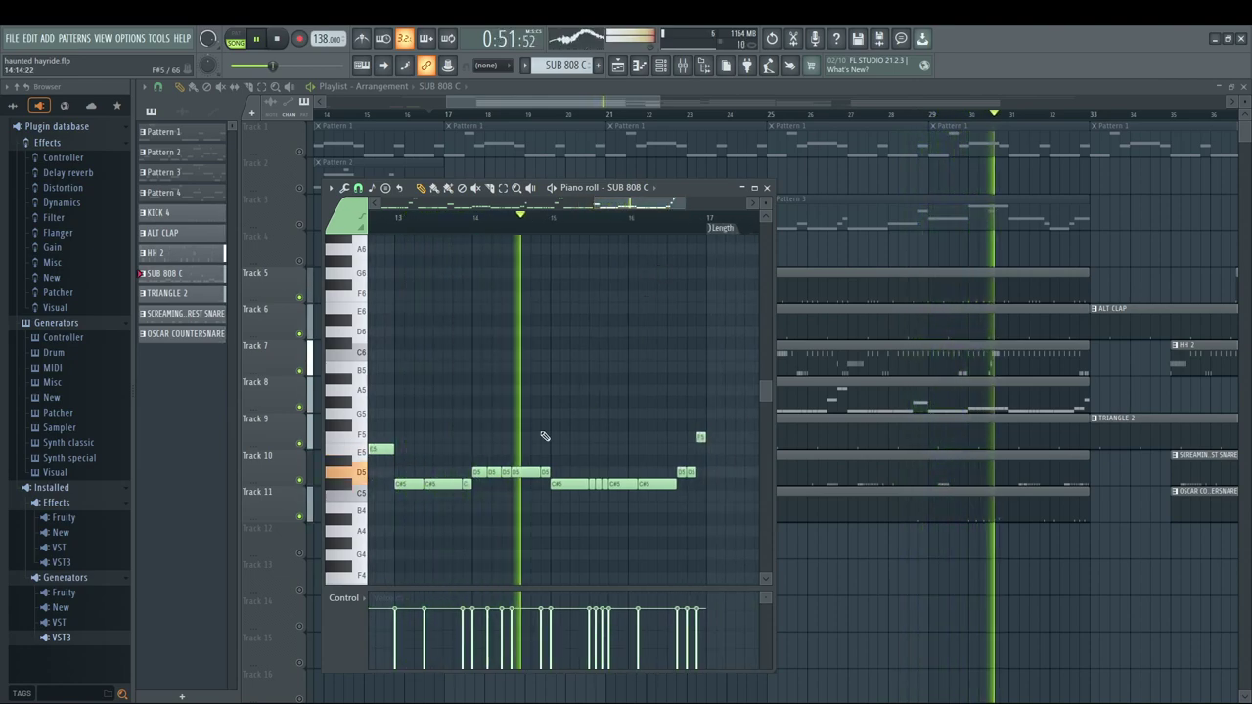
key("F7")
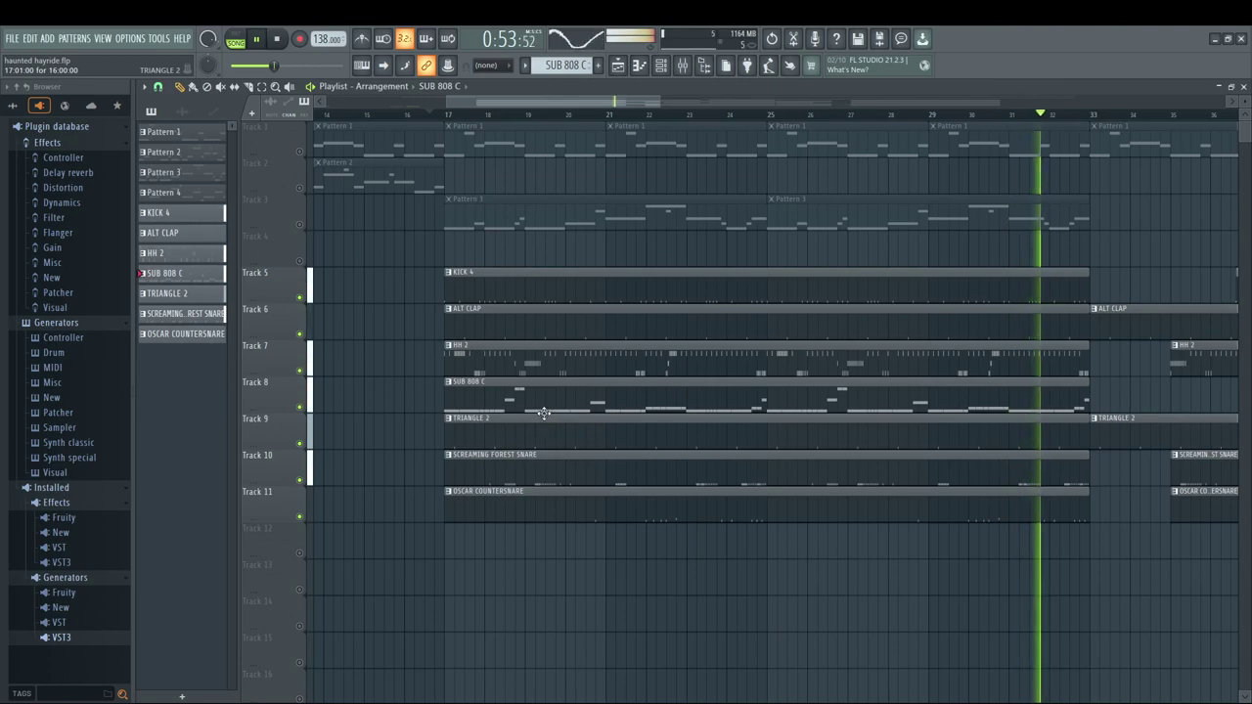
Examine the full HH 2 hi-hat pattern in the piano roll during playback, and return to the playlist.
double_click(515, 363)
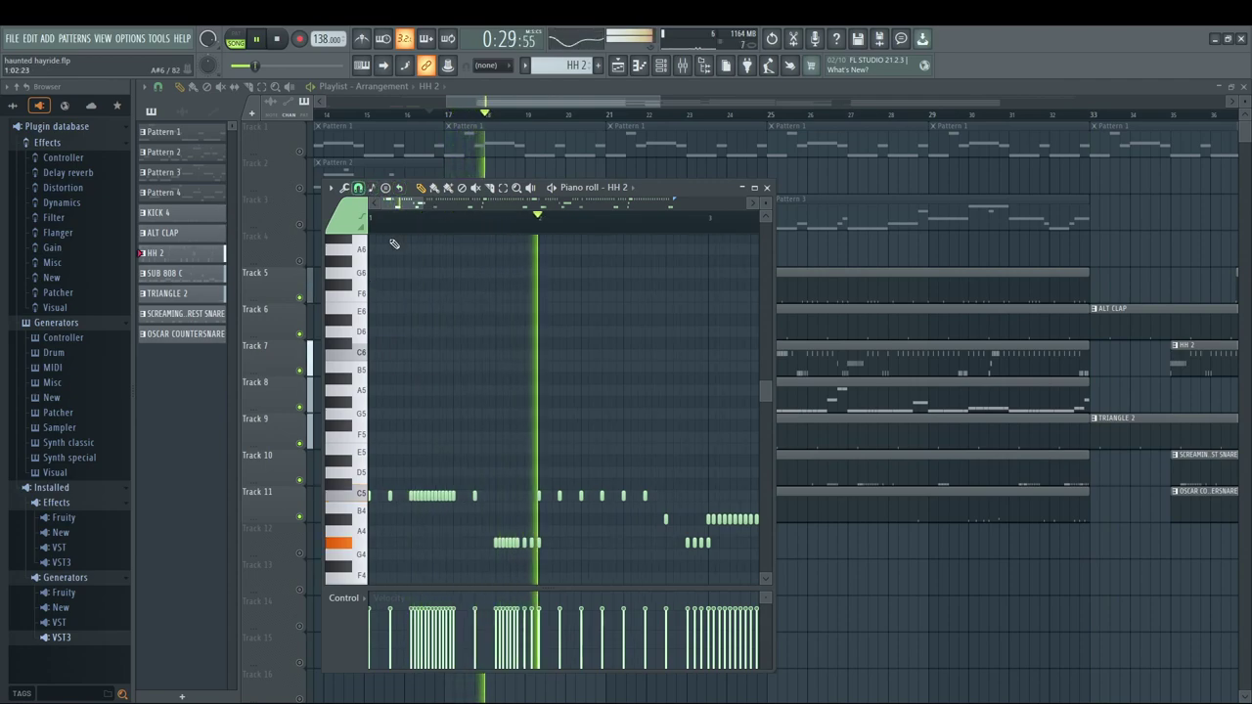
left_click_drag(568, 329, 467, 308)
left_click_drag(640, 326, 518, 322)
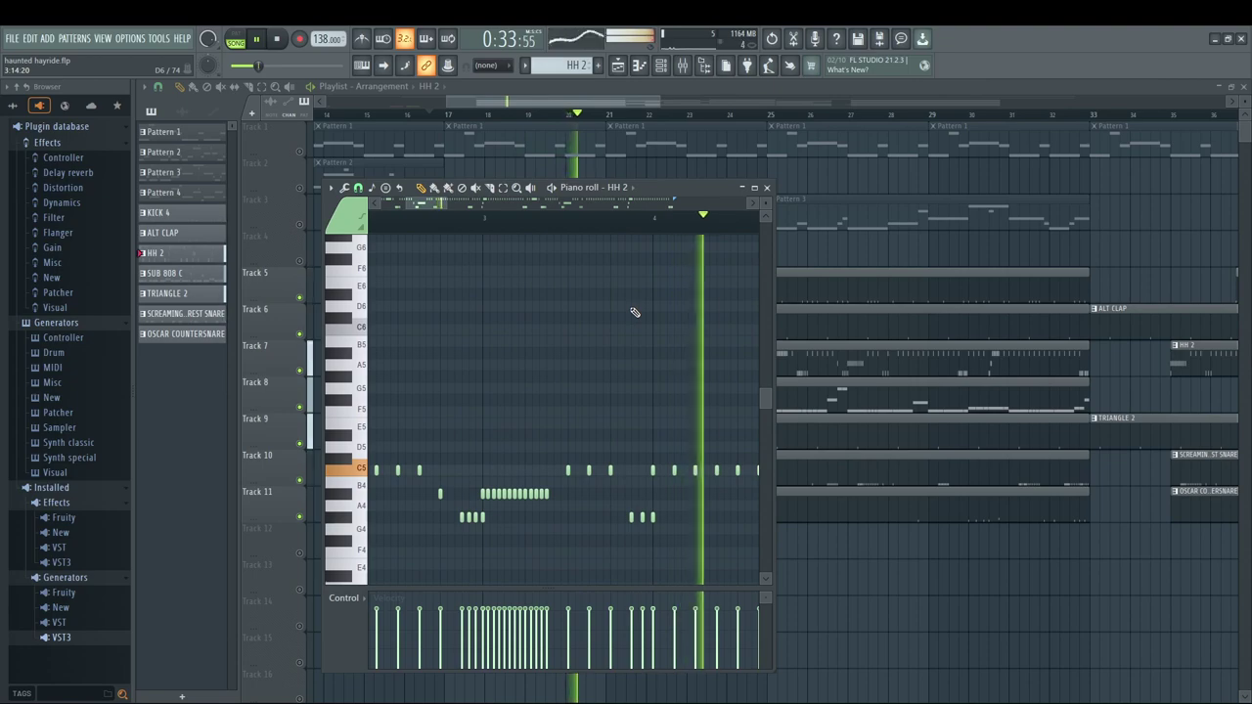
scroll(435, 295, "down", 1)
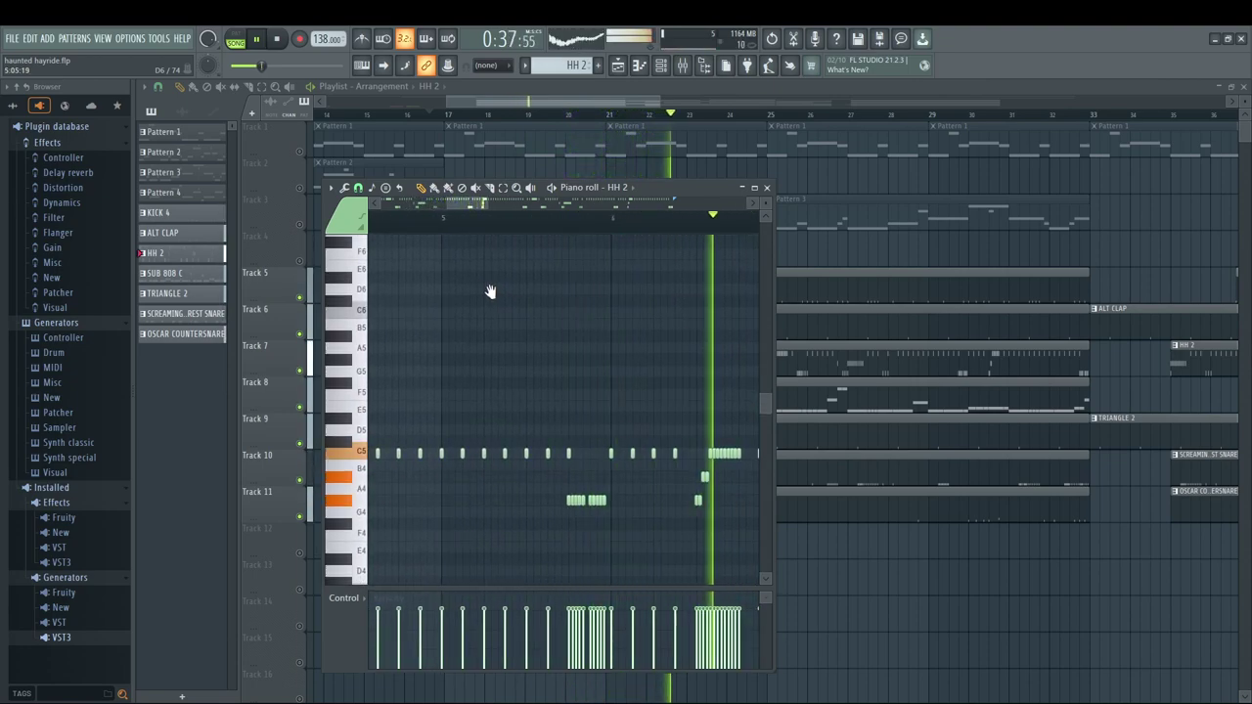
scroll(480, 311, "down", 2)
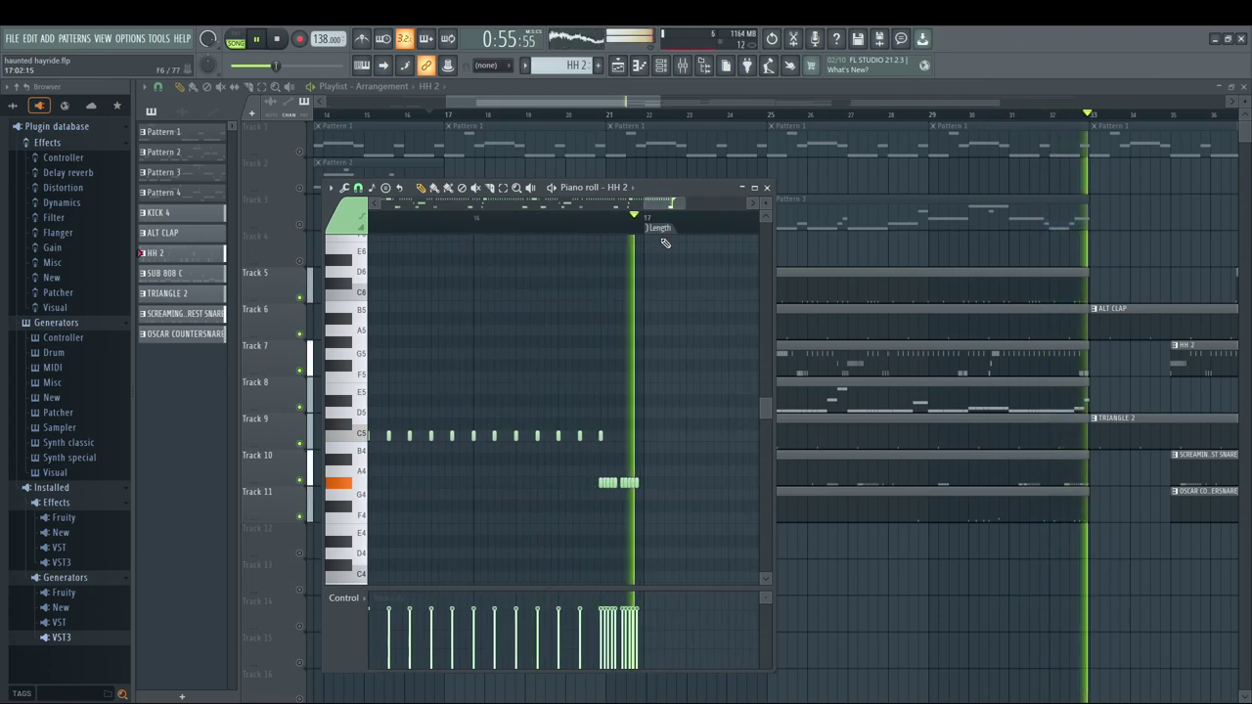
key("space")
key("space")
key("Escape")
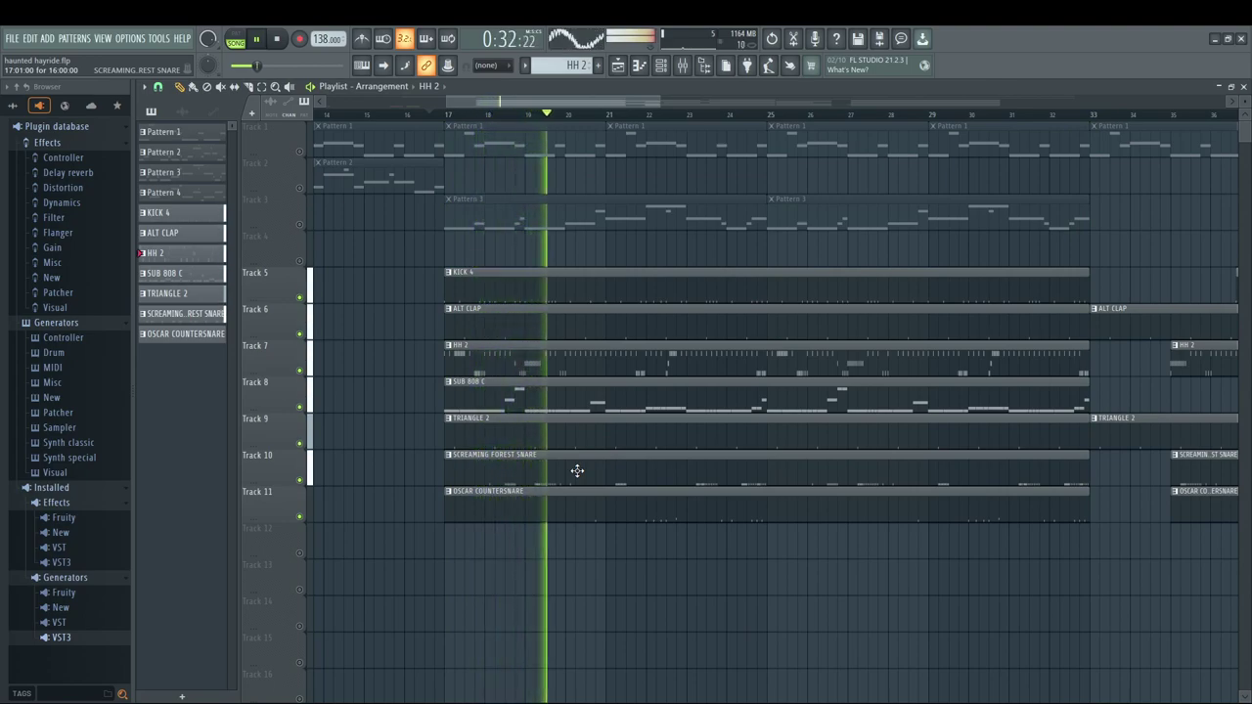
Examine the SCREAMING FOREST SNARE rolls in the piano roll during playback, and return to the playlist.
double_click(577, 472)
key("space")
key("space")
mouse_move(463, 204)
left_mouse_down()
mouse_move(401, 205)
mouse_move(441, 206)
mouse_move(471, 235)
mouse_move(468, 205)
mouse_move(554, 213)
mouse_move(640, 264)
left_mouse_up()
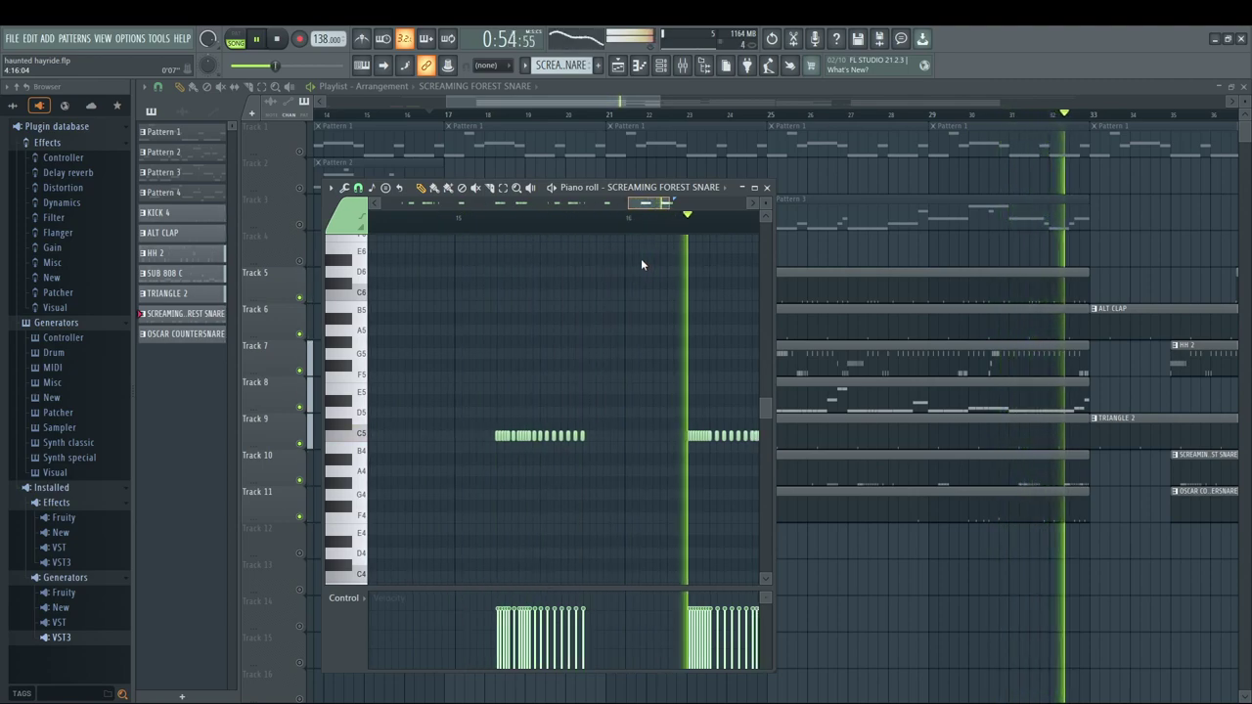
key("F7")
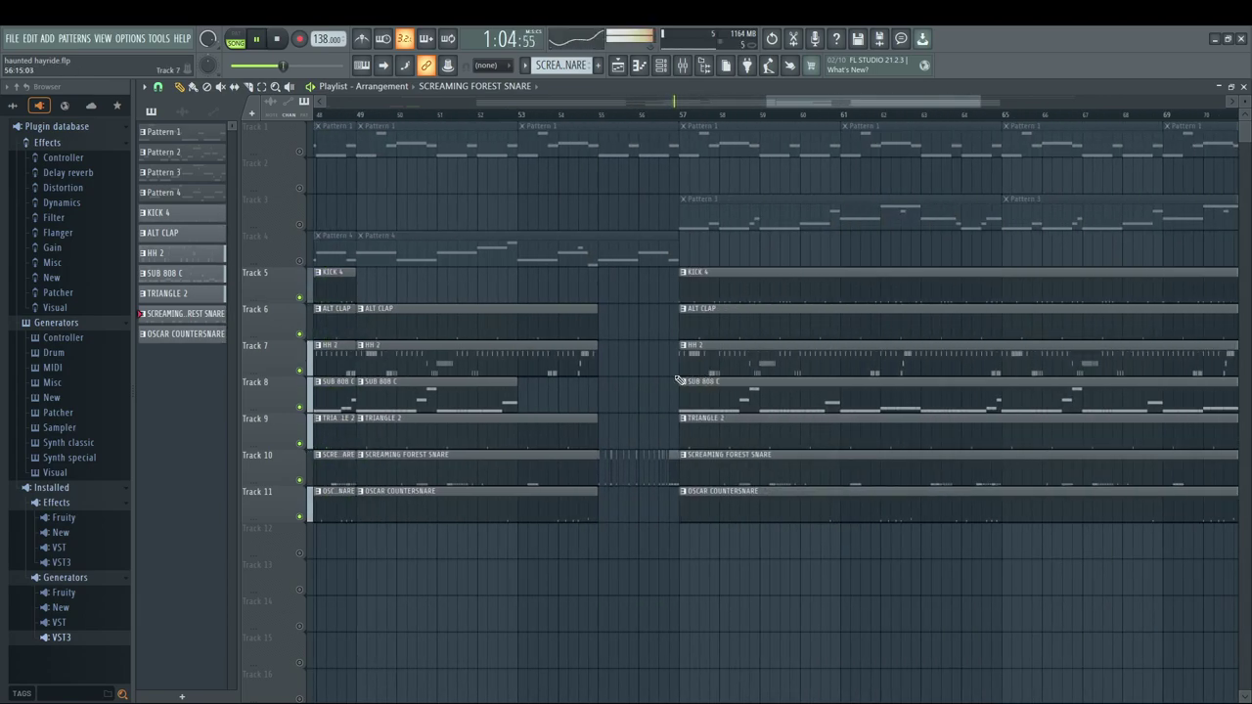
Inspect the Fruity Limiter compressor and its sidechain setting on the SUB 808 C mixer track.
key("F9")
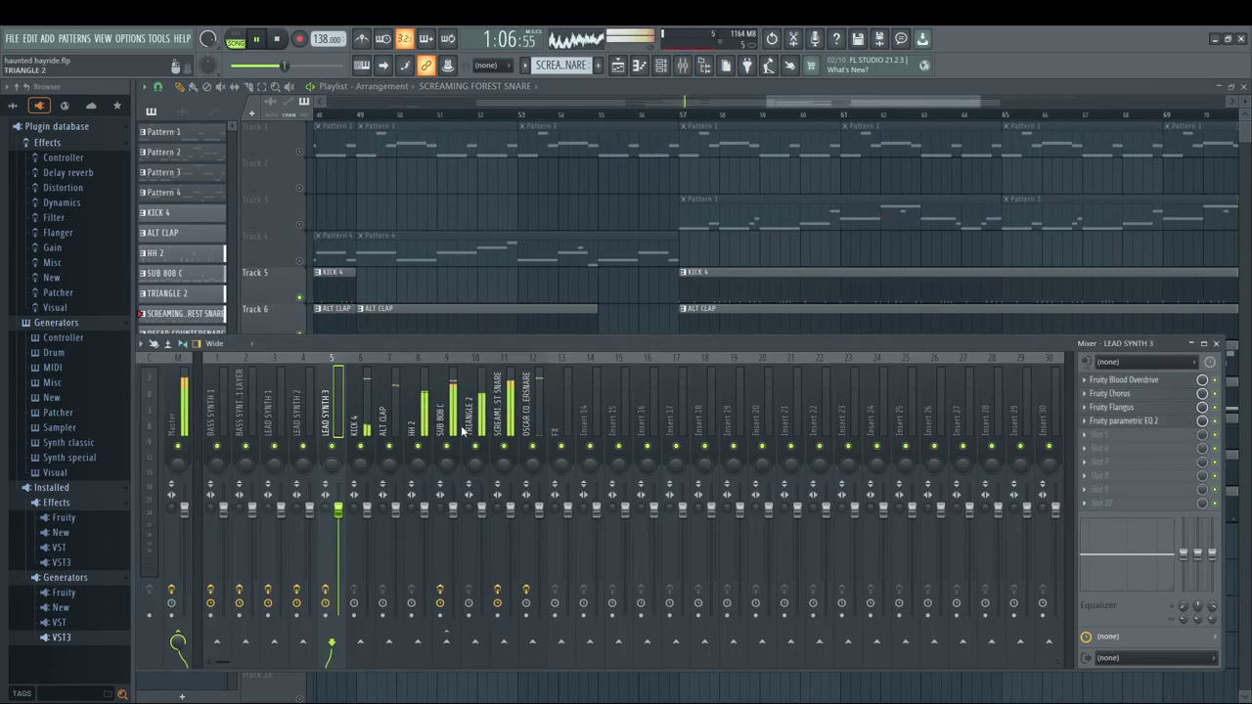
left_click(451, 411)
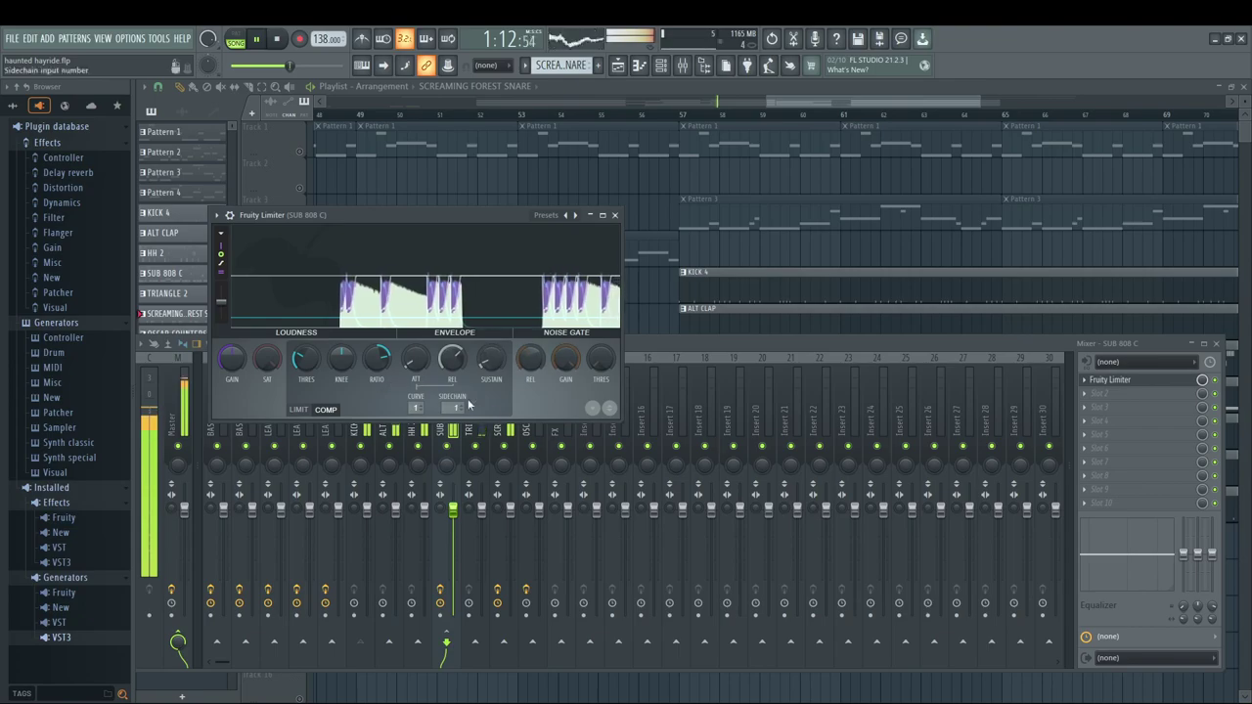
key("Escape")
Inspect the Fruity soft clipper on the Master mixer track, and return to the playlist.
left_click(182, 401)
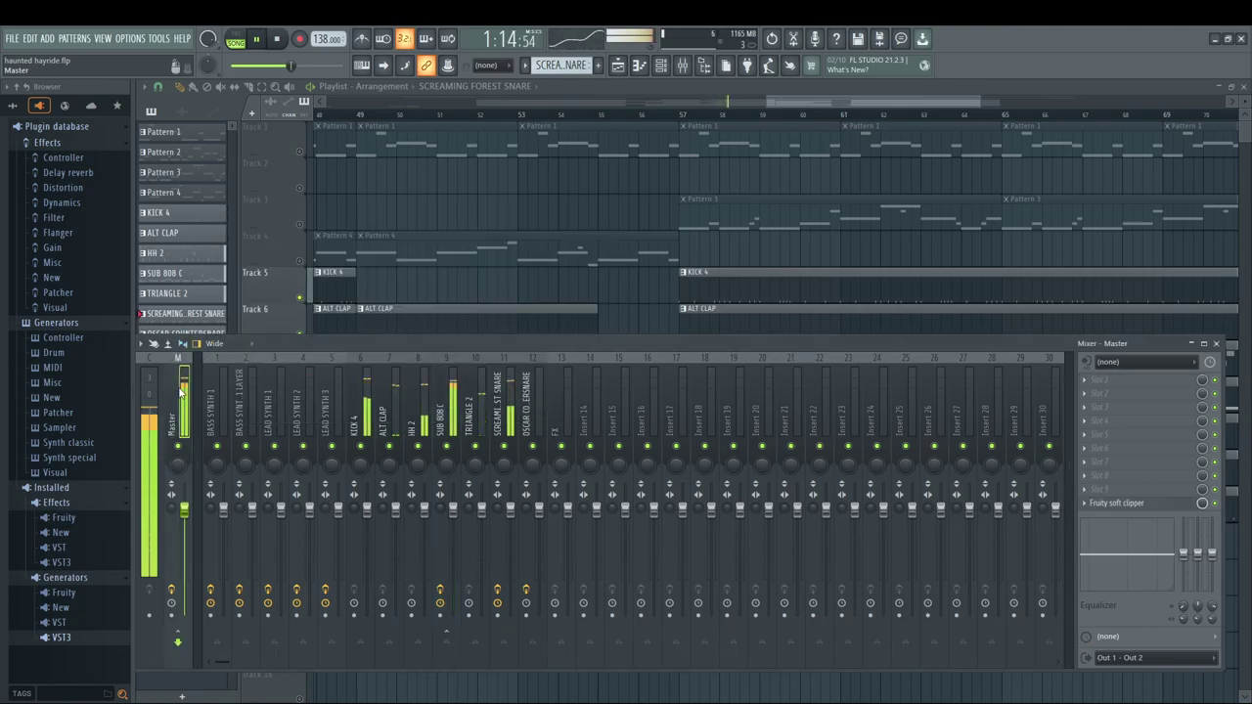
left_click(1113, 502)
key("Escape")
key("Escape")
Look over the remaining sections of the arrangement, and return to its opening bars.
left_click_drag(483, 363, 270, 360)
left_click_drag(685, 327, 502, 318)
left_click_drag(741, 265, 449, 264)
left_click_drag(845, 265, 665, 235)
left_click_drag(1062, 103, 366, 152)
left_click_drag(489, 123, 537, 229)
key("ctrl+z")
key("ctrl+z")
key("ctrl+y")
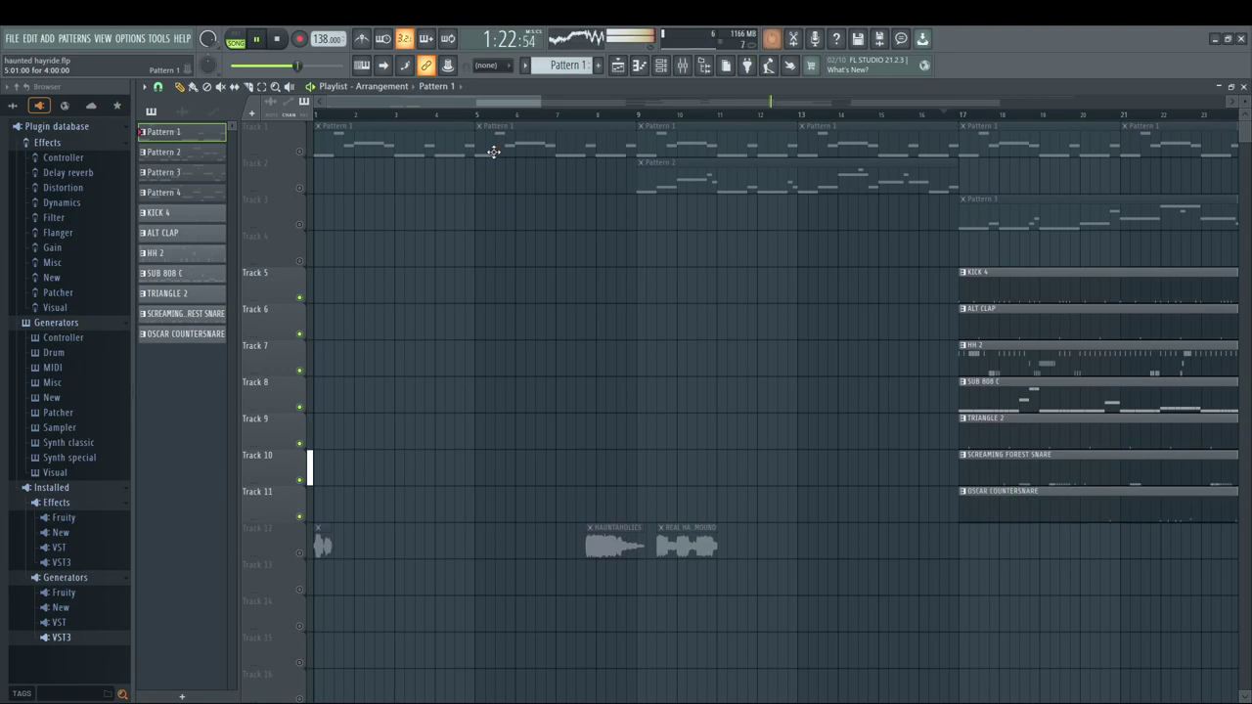
Play the audio clips of Track 12 alone, from bar 1 and from just before the HAUNTAHOLICS clip.
left_click(317, 116)
right_click(300, 553)
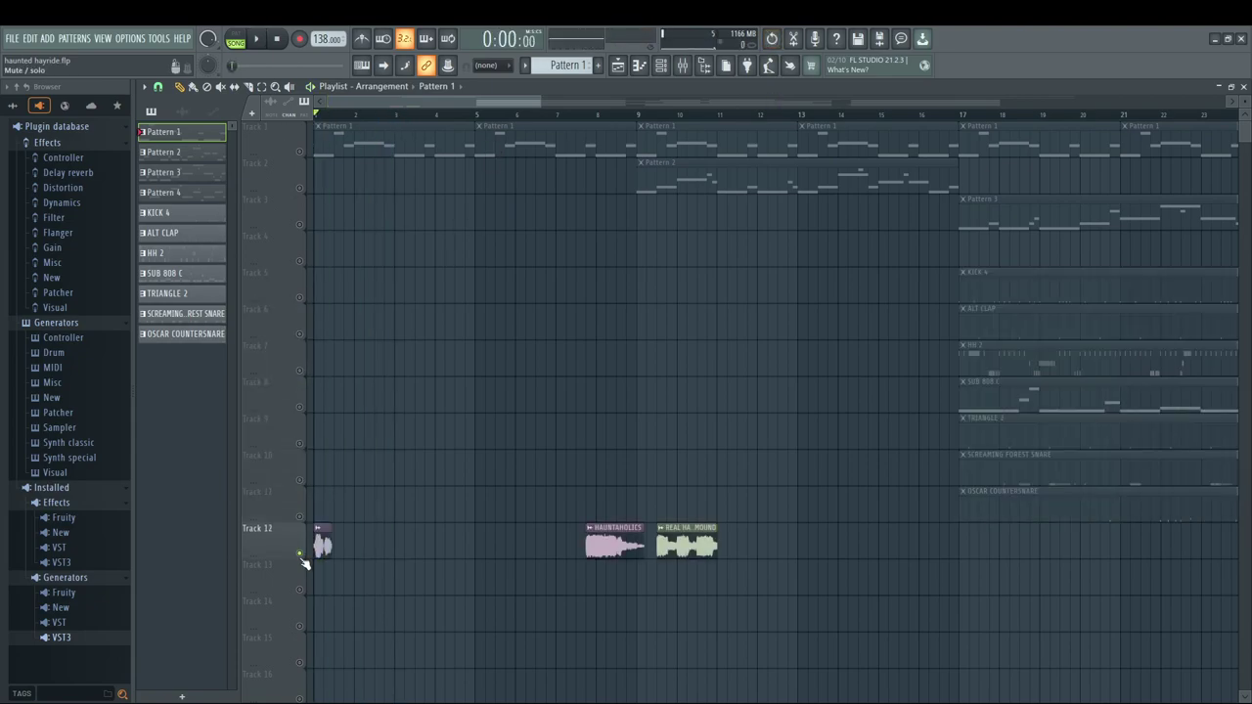
left_click(581, 115)
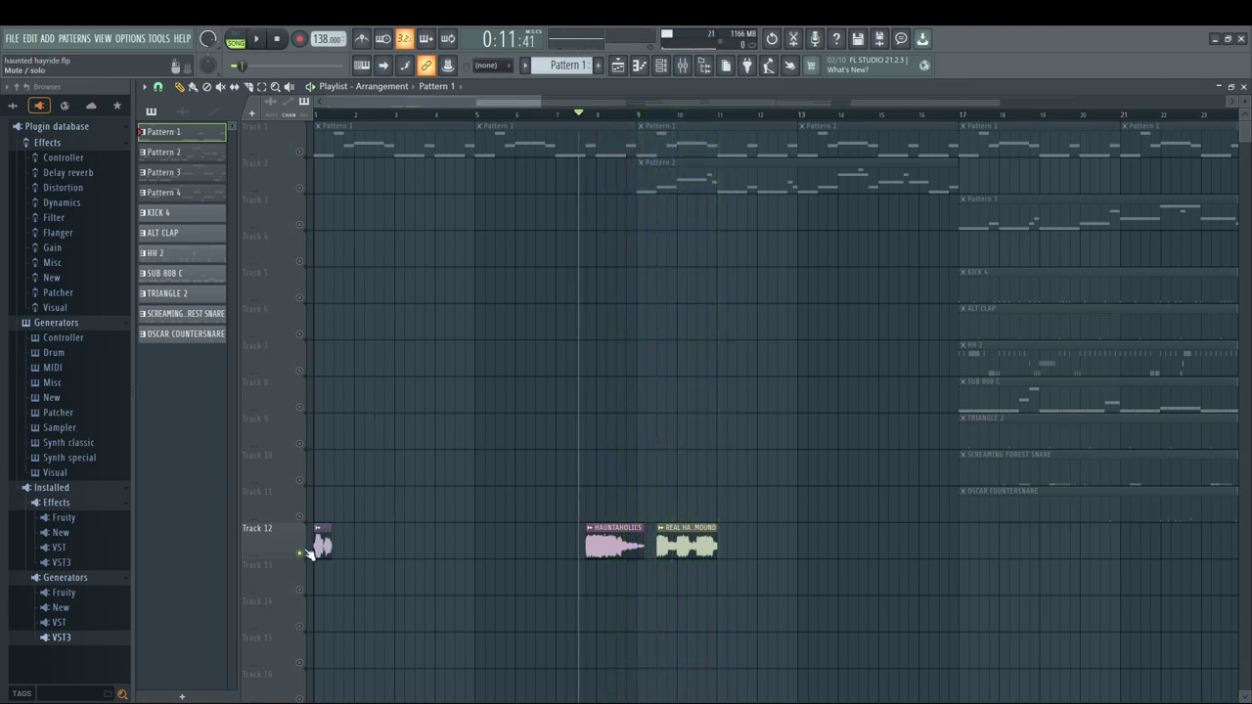
Play the full arrangement from the start with auto-scroll on, and briefly view the SUB 808 C notes in the piano roll.
key("space")
left_click(384, 65)
key("space")
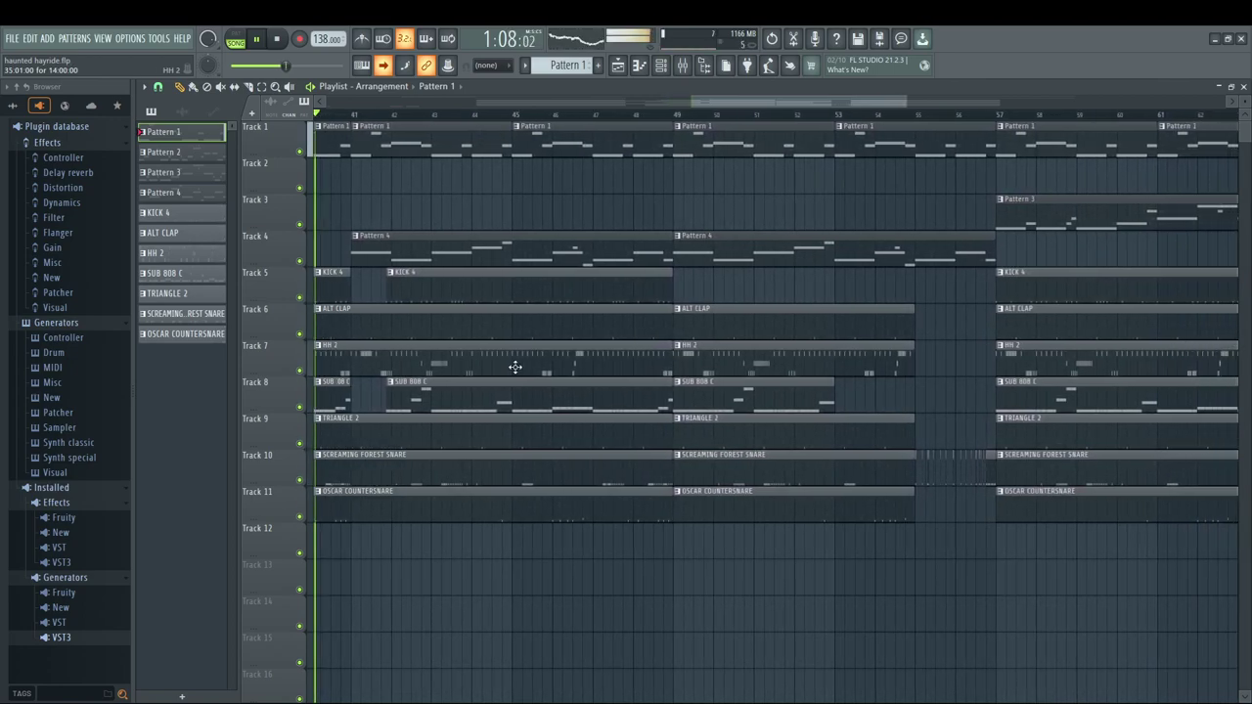
double_click(522, 391)
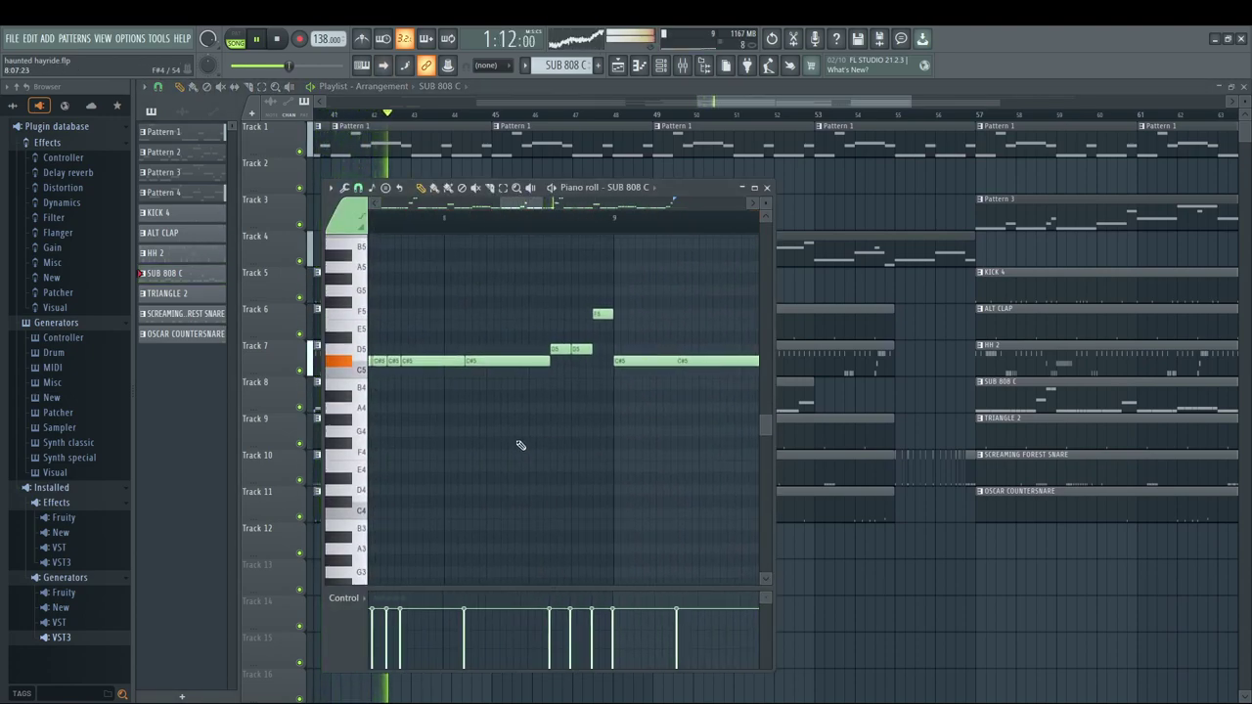
key("Escape")
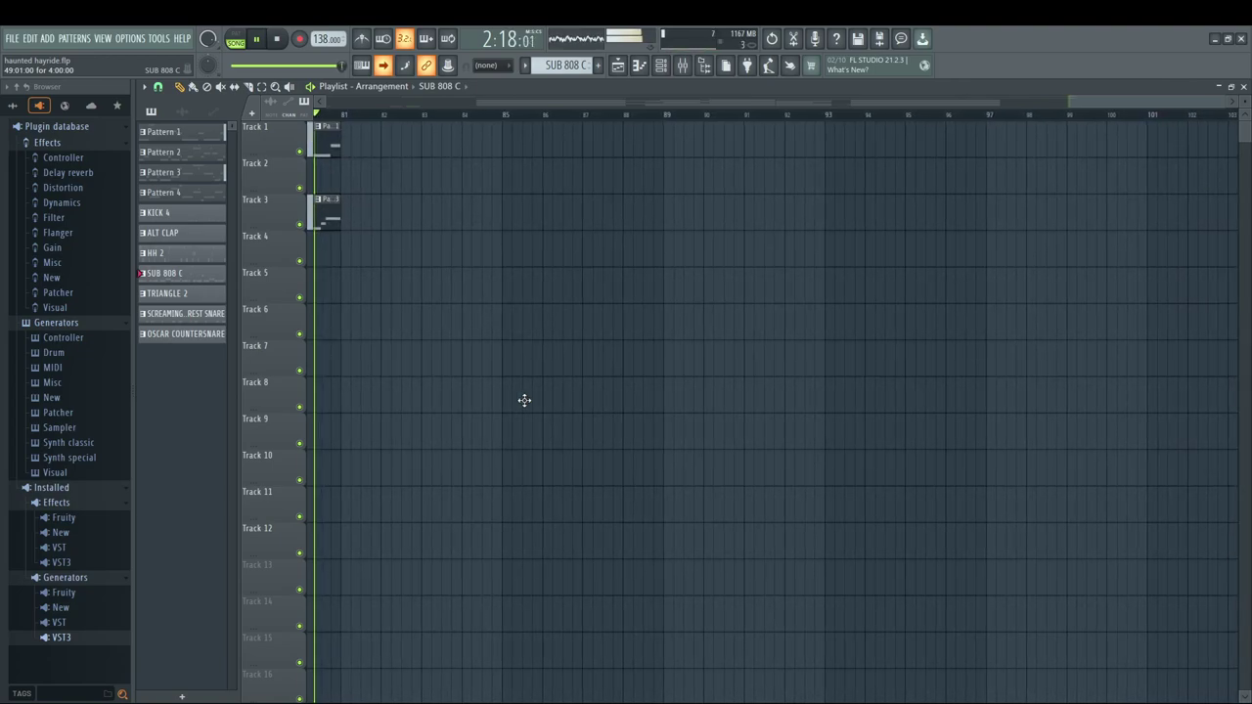
Place a SUB 808 C clip on Track 8 near bar 85, and delete it again.
left_click(521, 398)
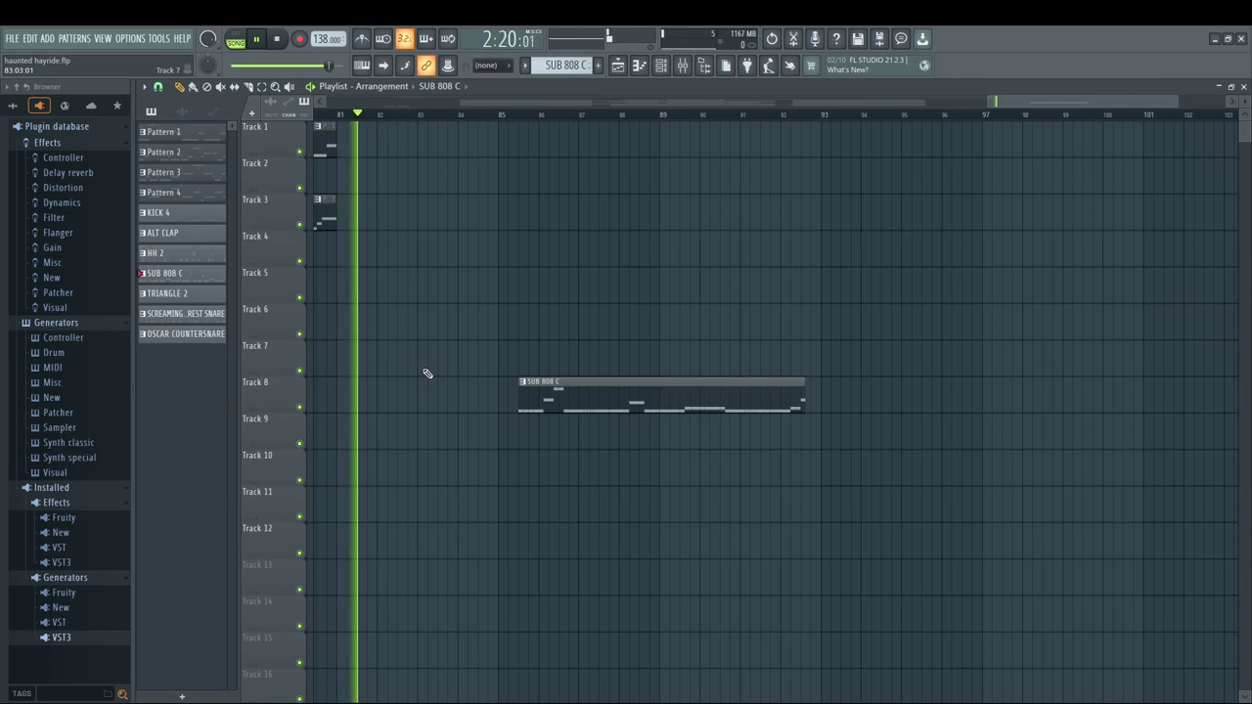
right_click(523, 387)
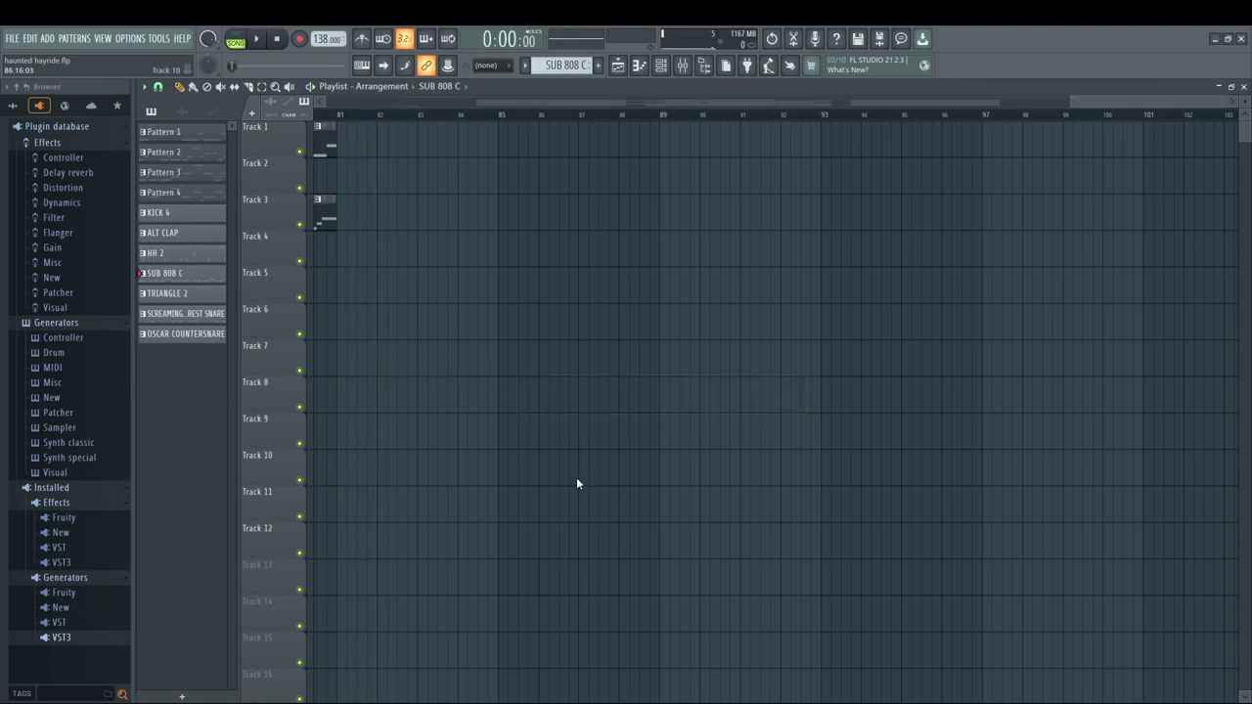